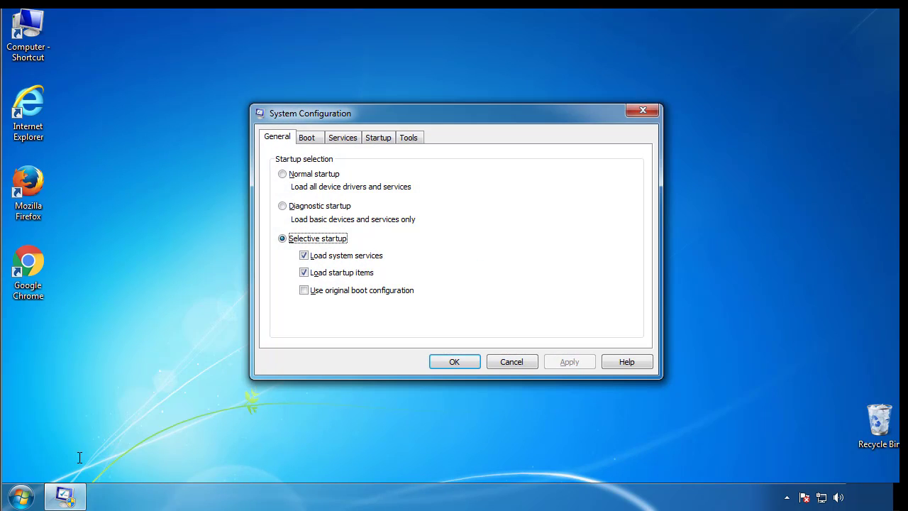
Enable Safe boot with the Minimal option in System Configuration and restart the computer into Safe Mode, dismissing the Help window.
left_click(305, 139)
left_click(286, 274)
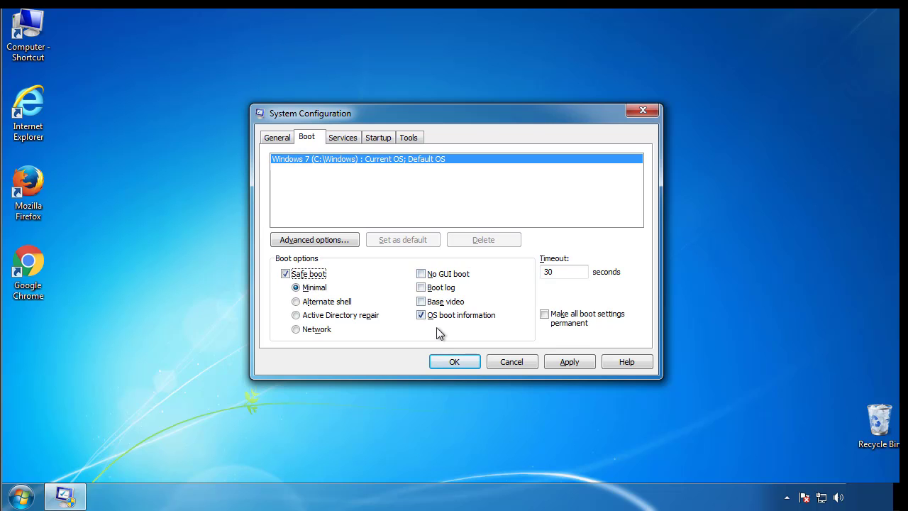
left_click(461, 363)
left_click(409, 277)
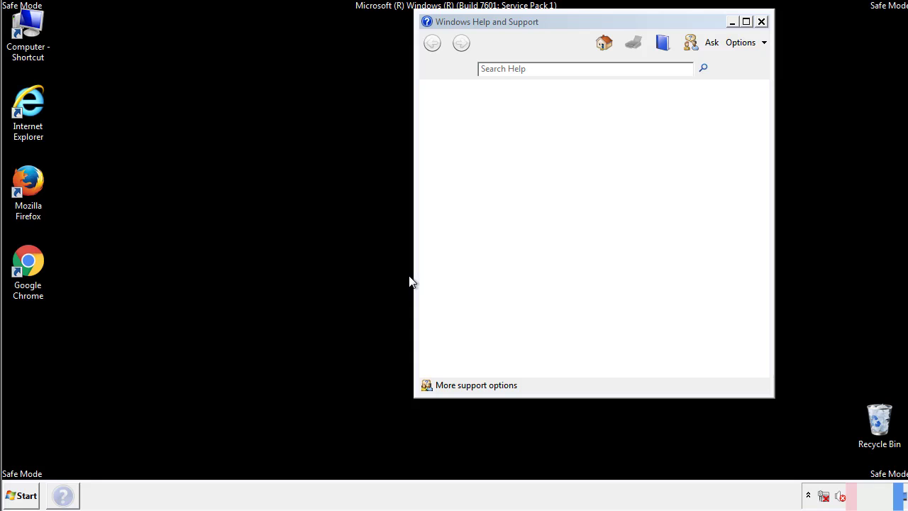
left_click(762, 22)
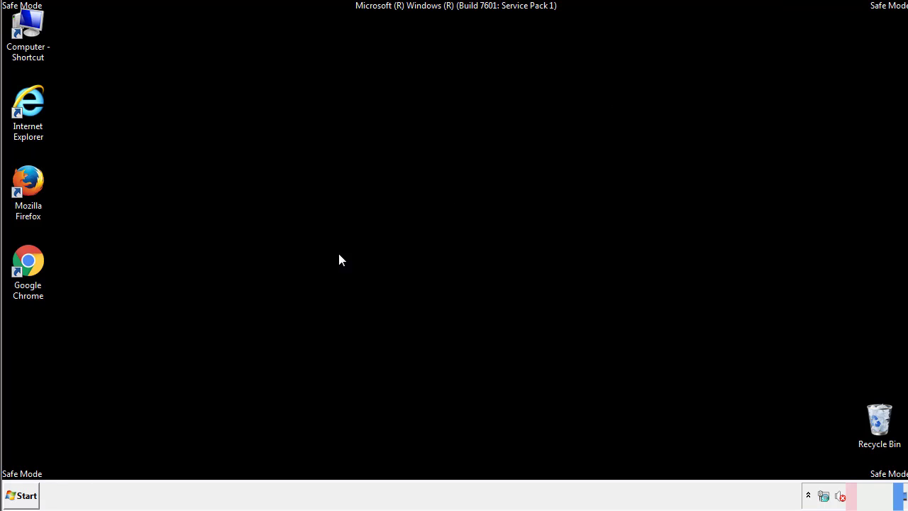
Set the Control Panel Folder Options to show hidden files, folders, and drives.
left_click(27, 494)
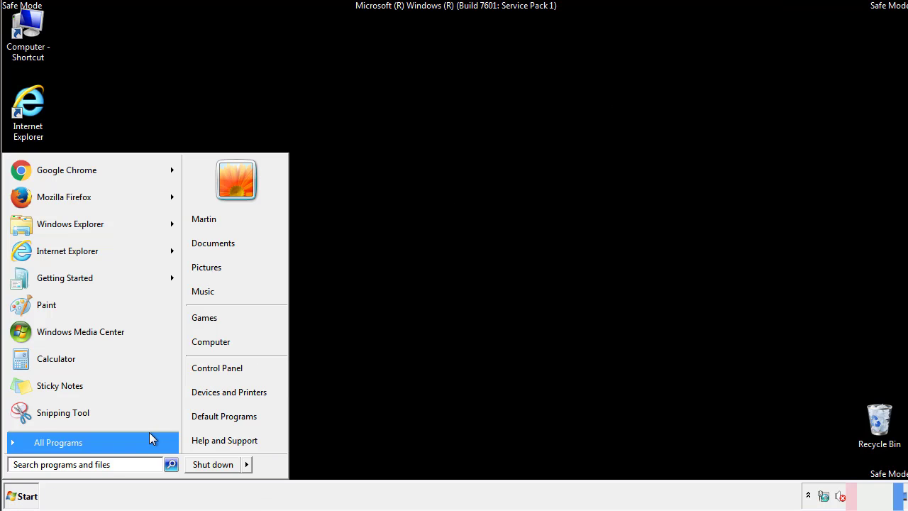
left_click(227, 366)
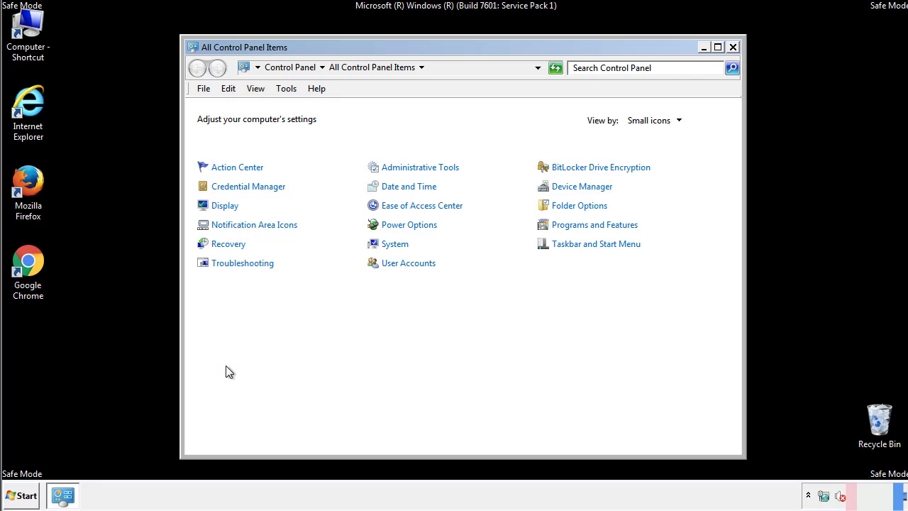
left_click(580, 206)
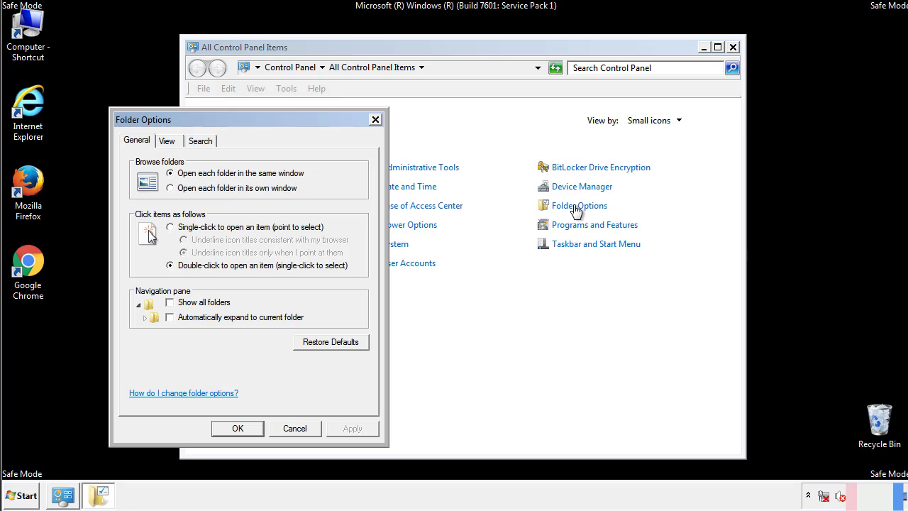
left_click(168, 141)
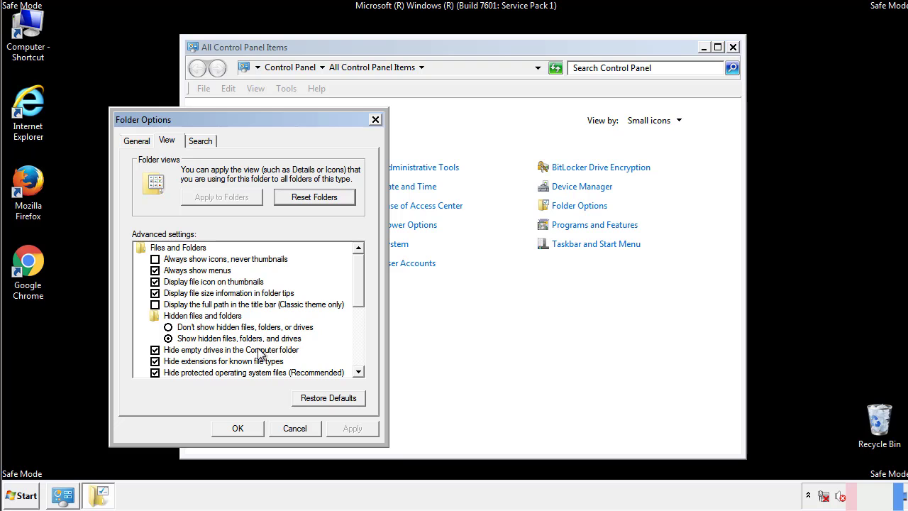
left_click(245, 426)
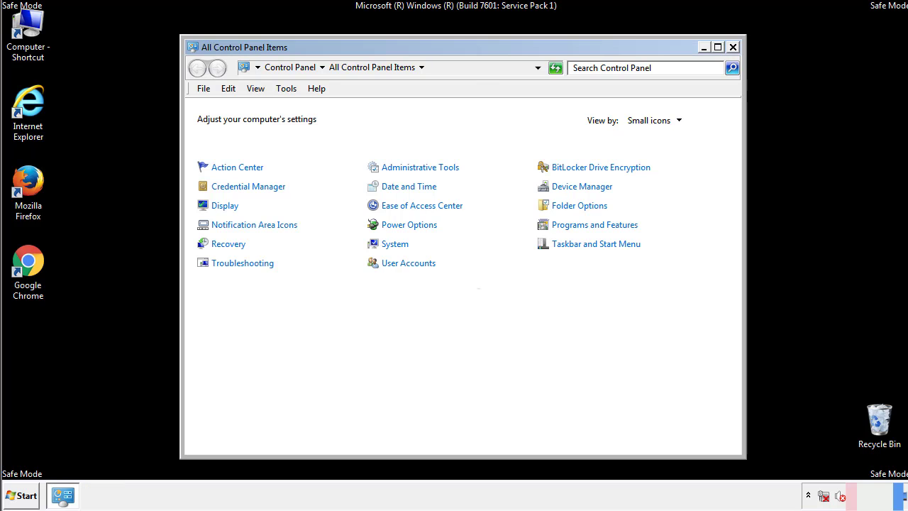
left_click(733, 47)
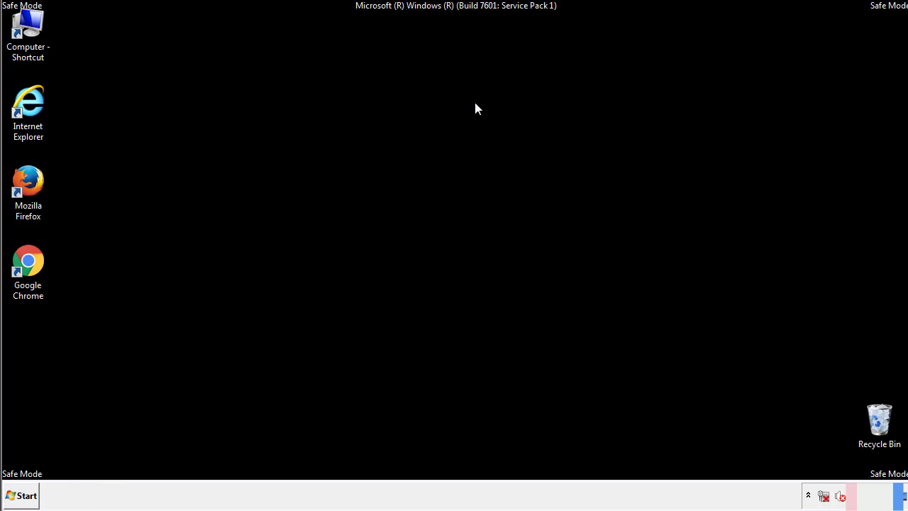
Browse from the Computer shortcut to the folder C:\Windows\System32\drivers\etc.
double_click(29, 28)
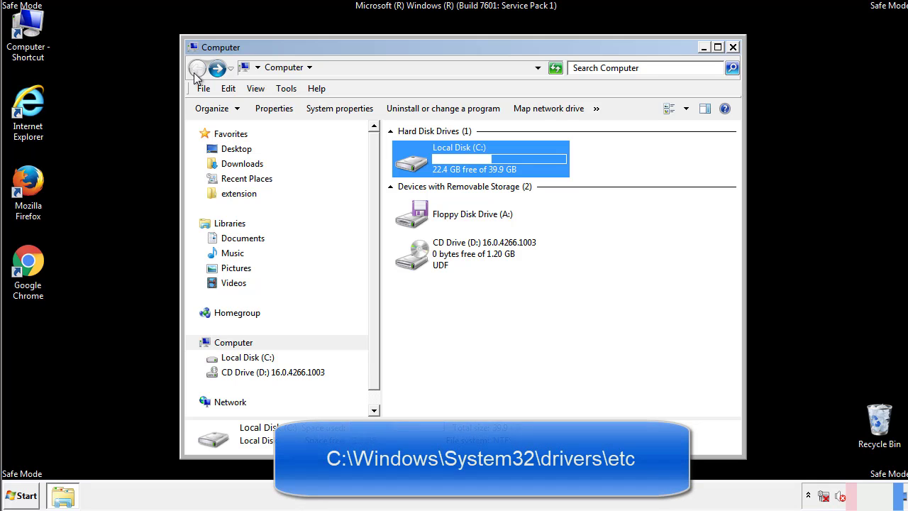
double_click(412, 162)
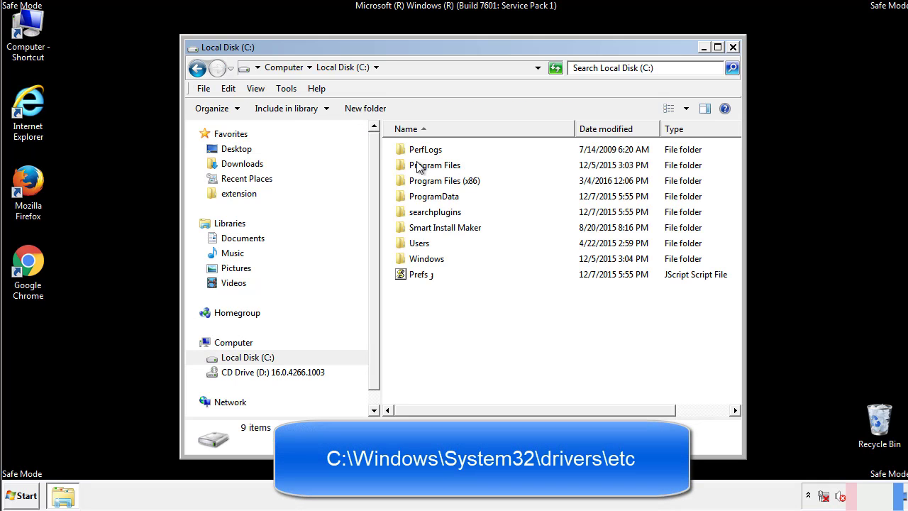
left_click(416, 261)
double_click(416, 261)
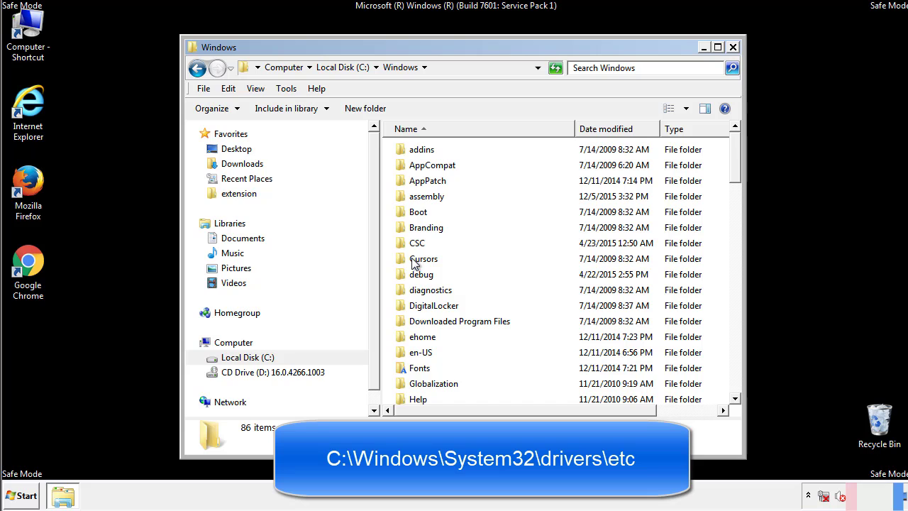
scroll(419, 320, "down", 2)
scroll(418, 321, "down", 7)
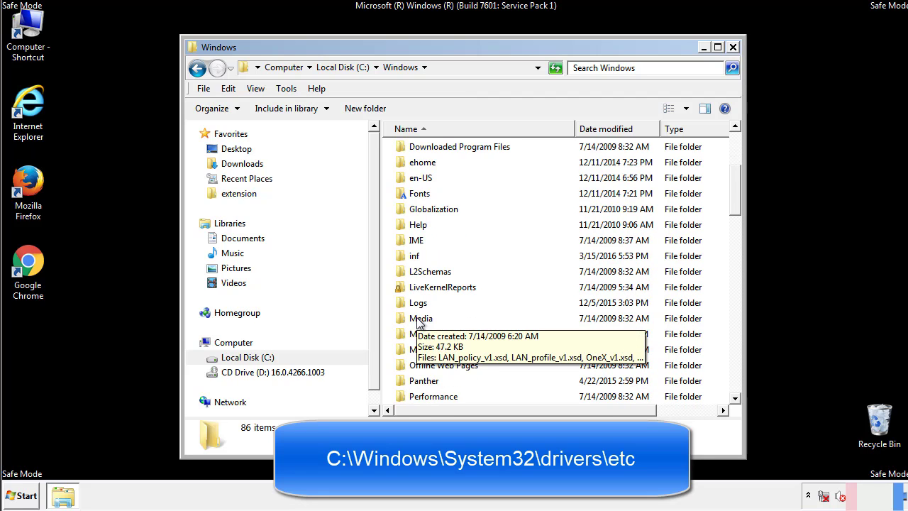
scroll(419, 321, "down", 2)
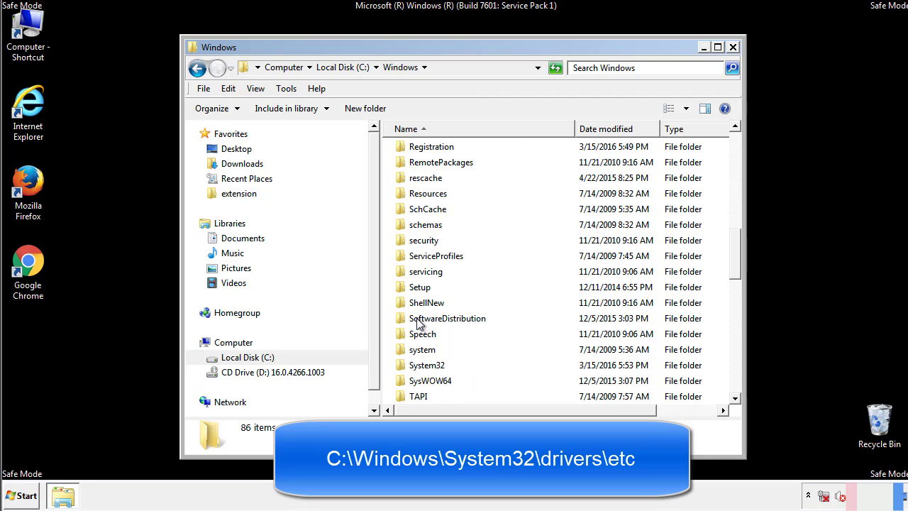
double_click(430, 364)
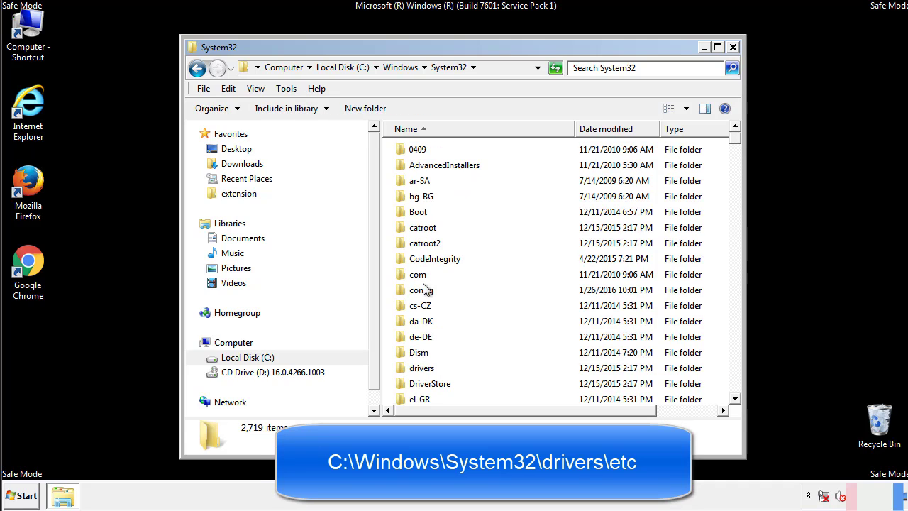
double_click(421, 369)
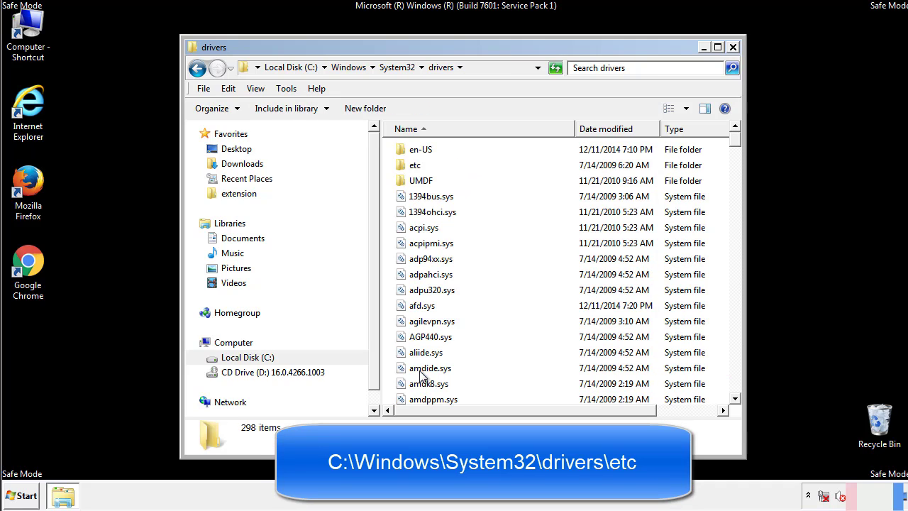
double_click(408, 169)
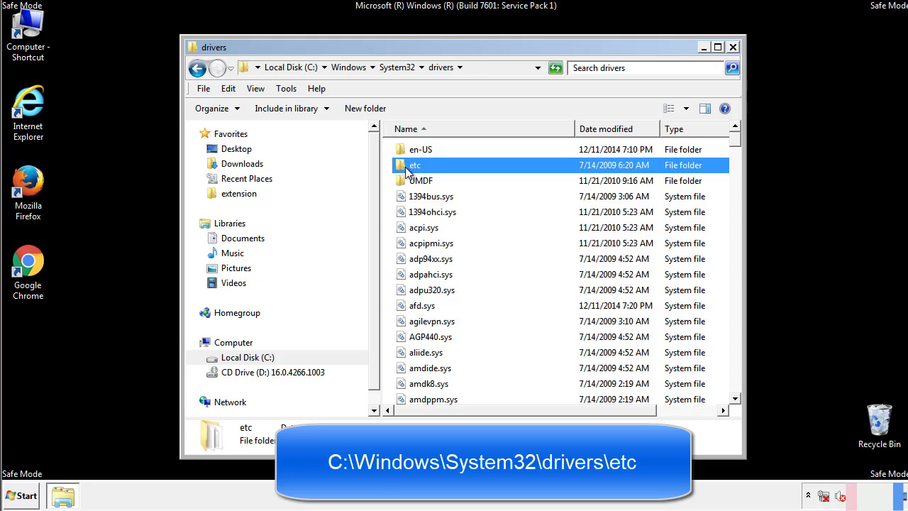
Open the hosts file with Notepad and bring its window fully into view.
double_click(413, 154)
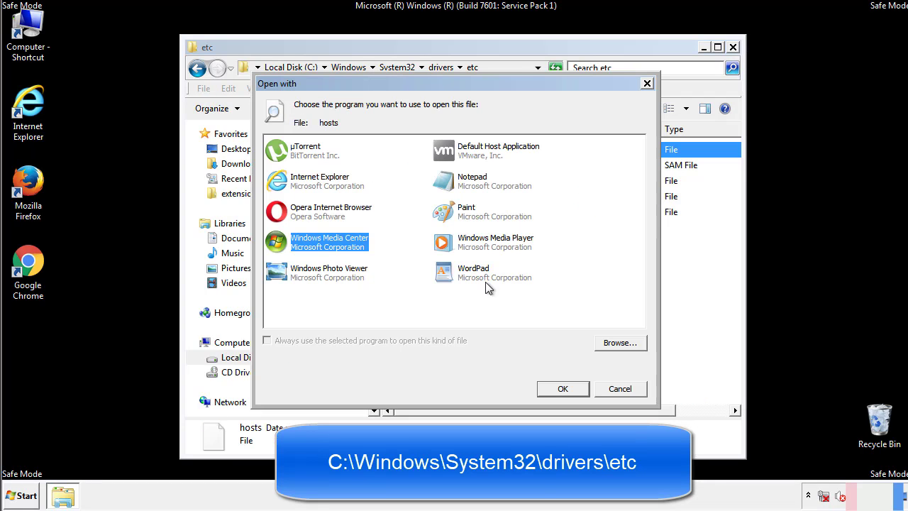
left_click(460, 186)
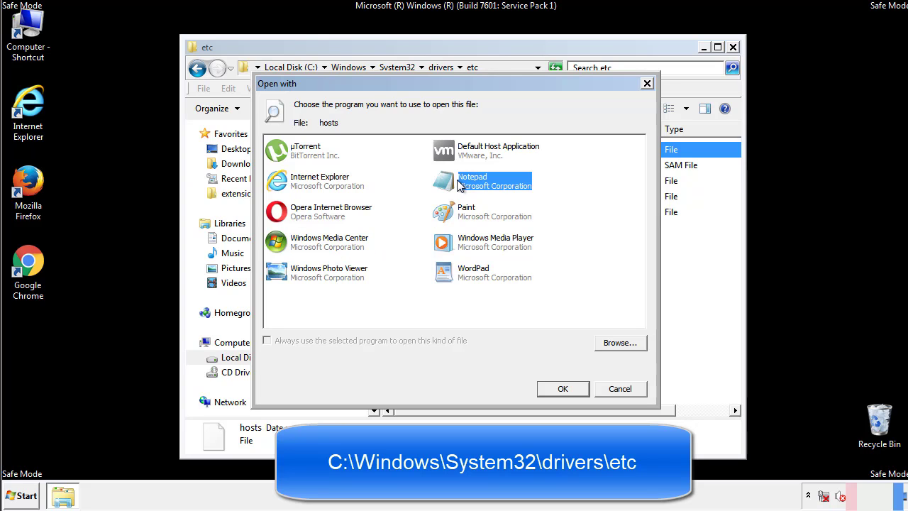
left_click(561, 389)
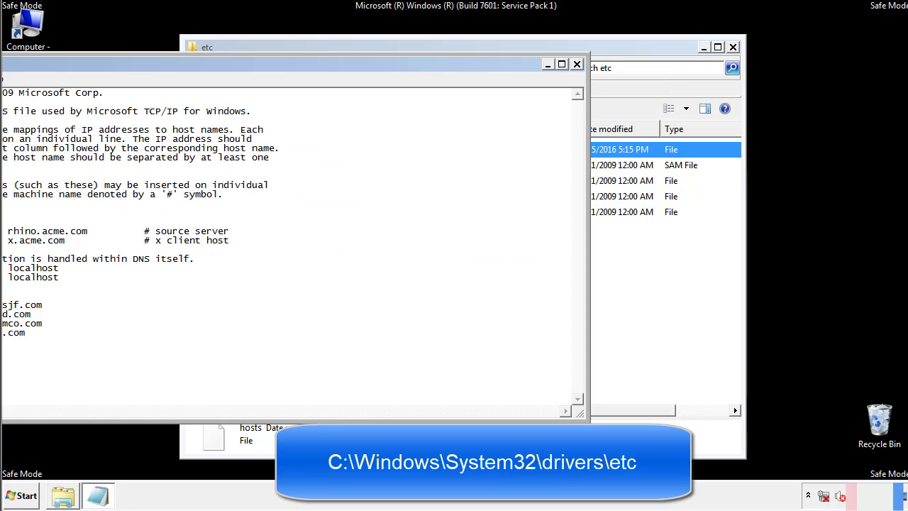
left_click_drag(375, 70, 578, 83)
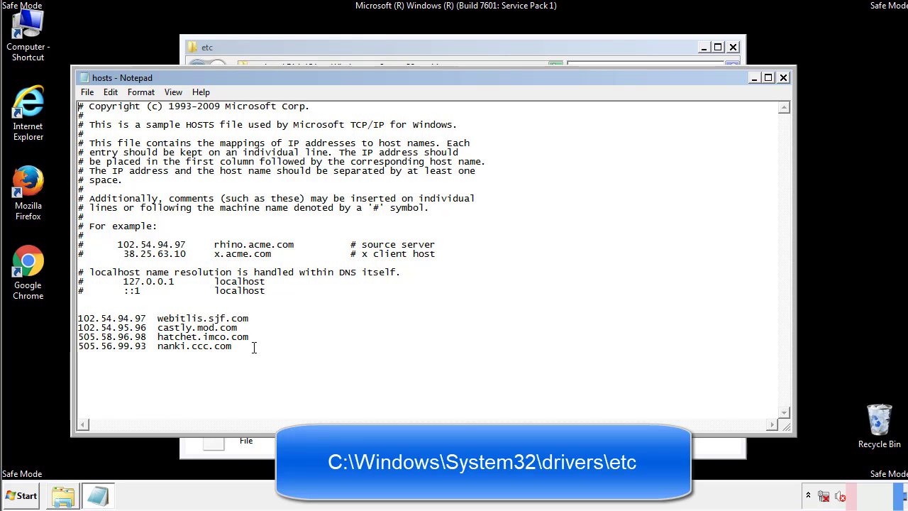
Delete the four host entries from webitlis.sjf.com to nanki.ccc.com, save the hosts file, and close its folder.
left_click_drag(253, 348, 78, 318)
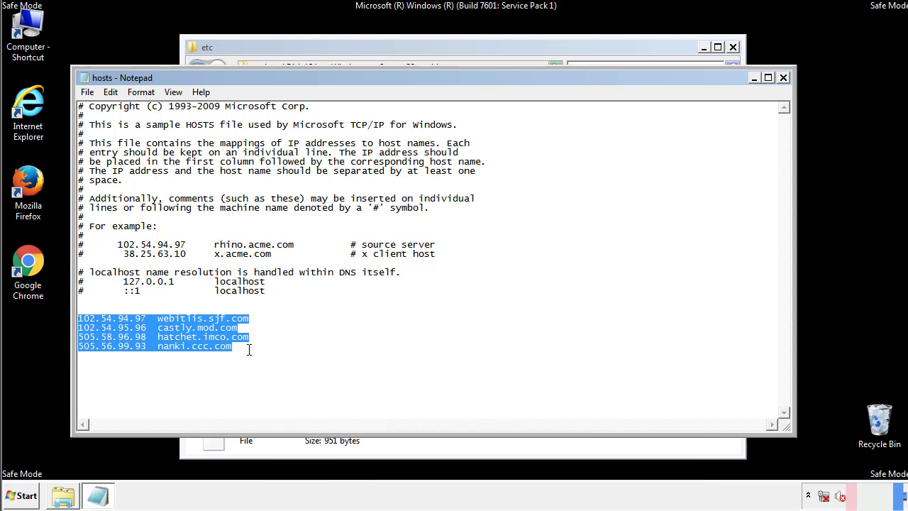
key("Delete")
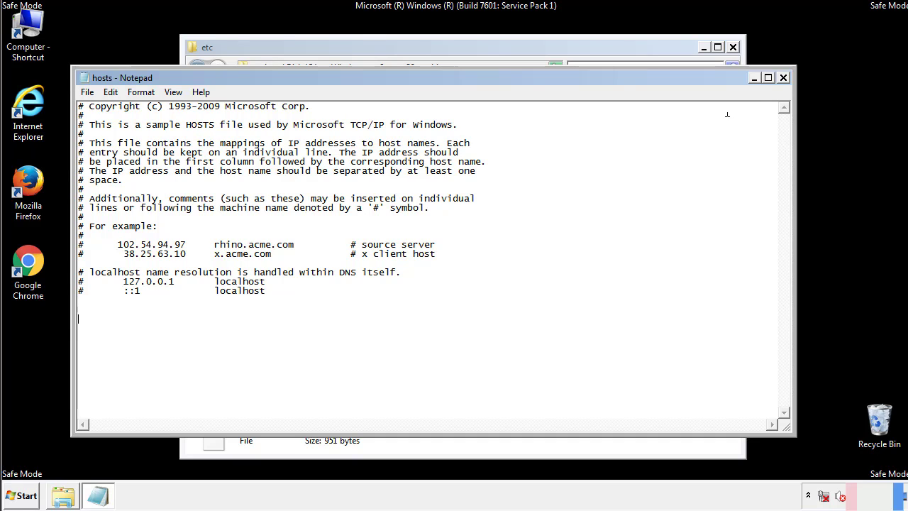
left_click(784, 78)
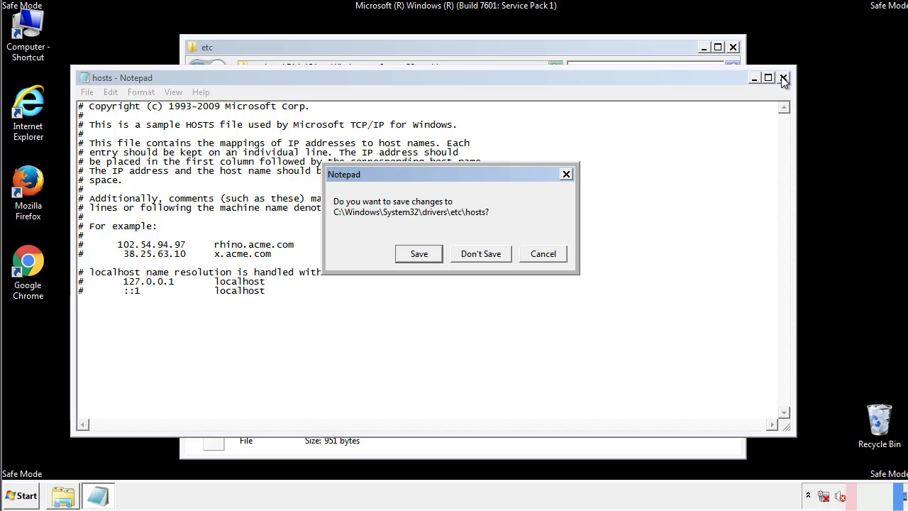
left_click(401, 260)
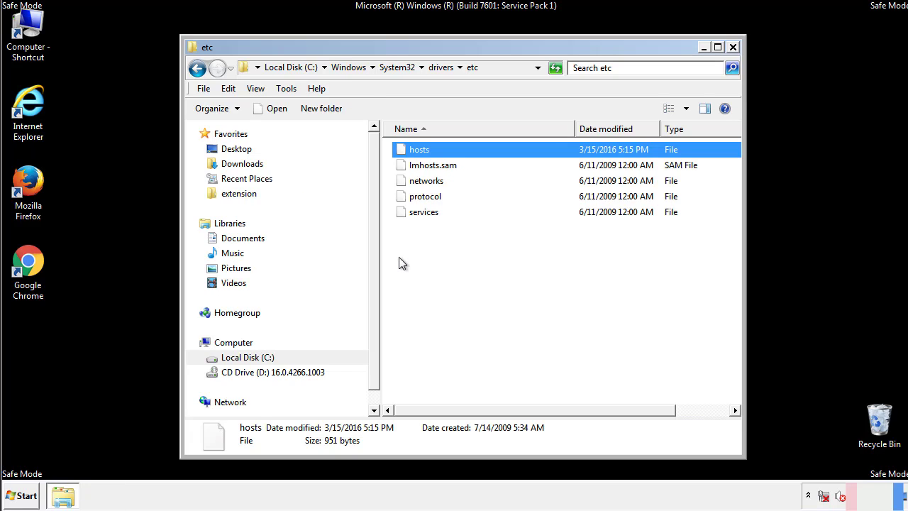
left_click(733, 48)
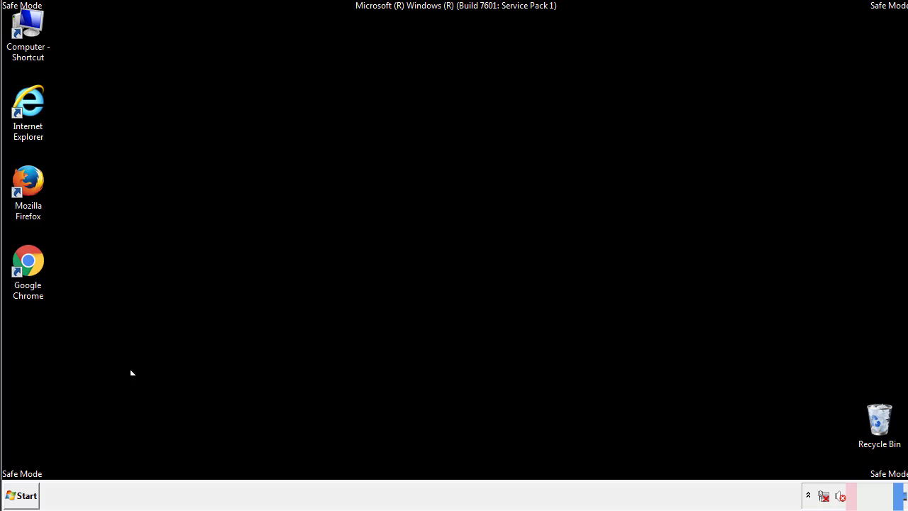
Open the Startup programs folder in a file window.
left_click(21, 497)
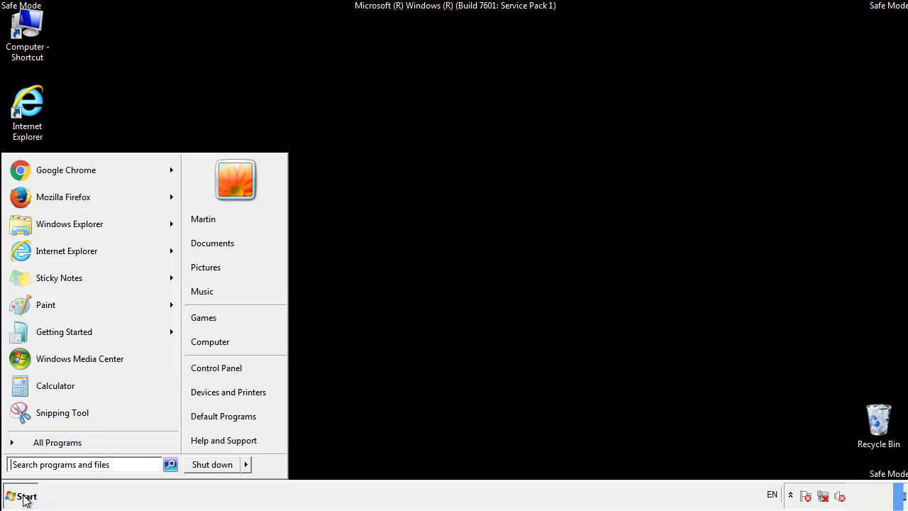
left_click(40, 447)
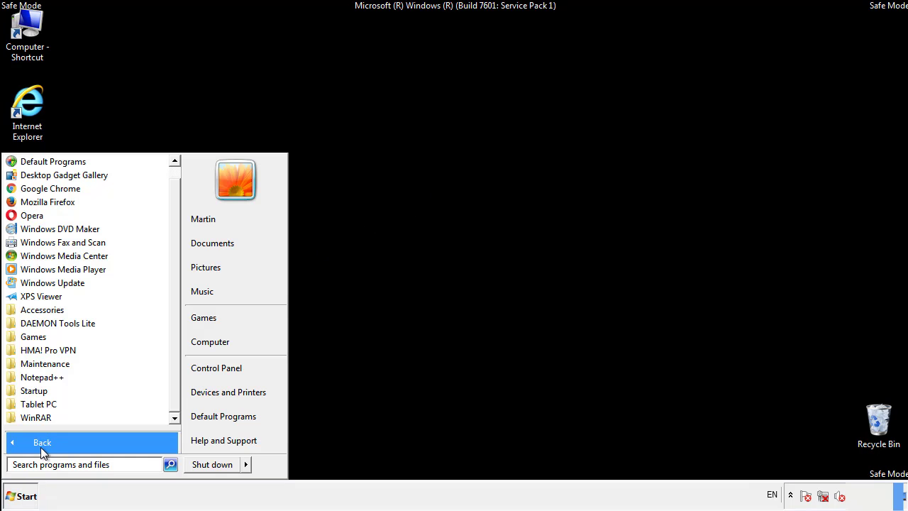
right_click(42, 386)
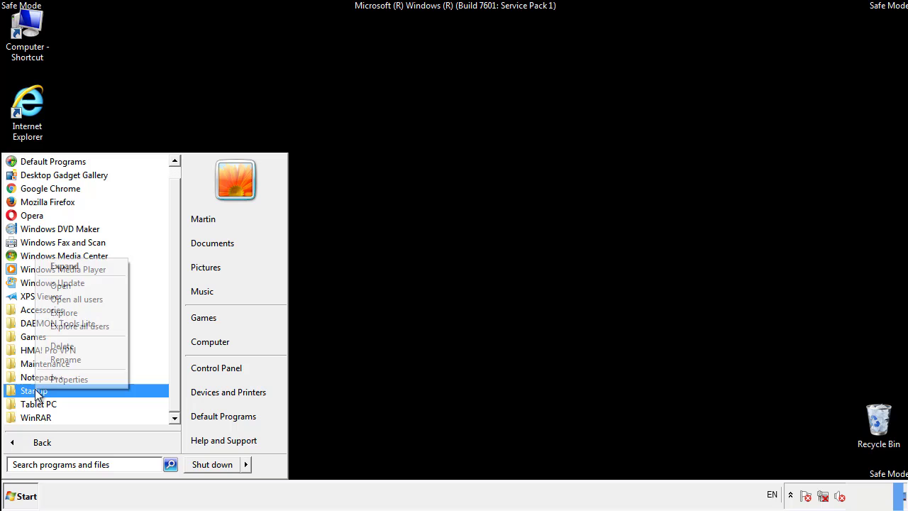
left_click(68, 285)
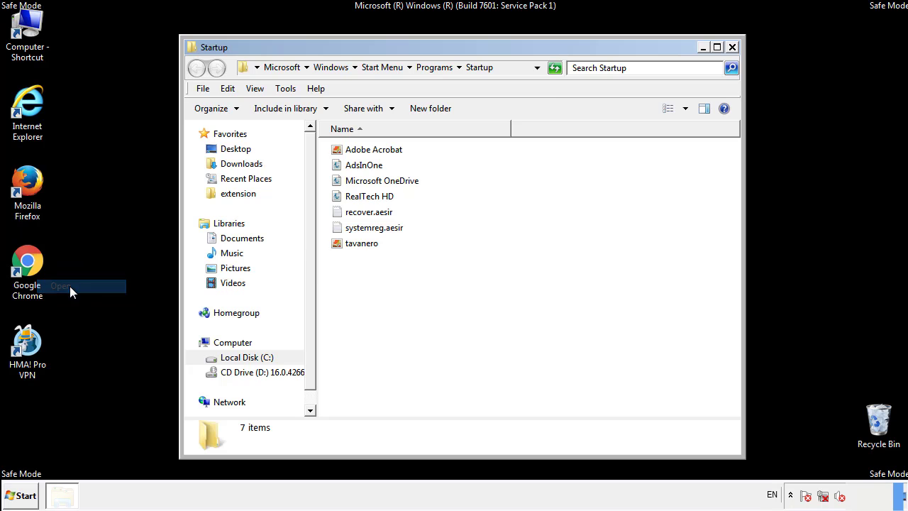
Move AdsInOne, recover.aesir, systemreg.aesir and tavanero from the Startup folder to the Recycle Bin, and close the folder.
left_click(367, 165)
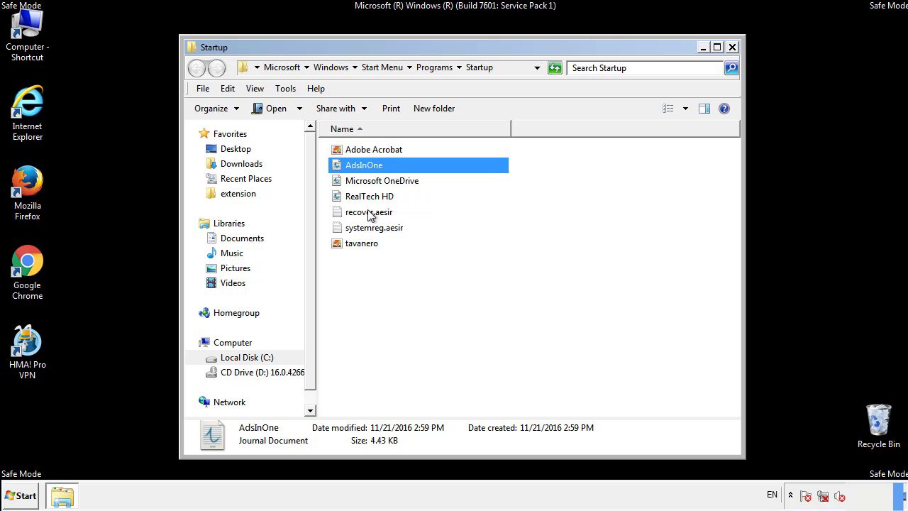
left_click(369, 213, "ctrl")
left_click(375, 228, "ctrl")
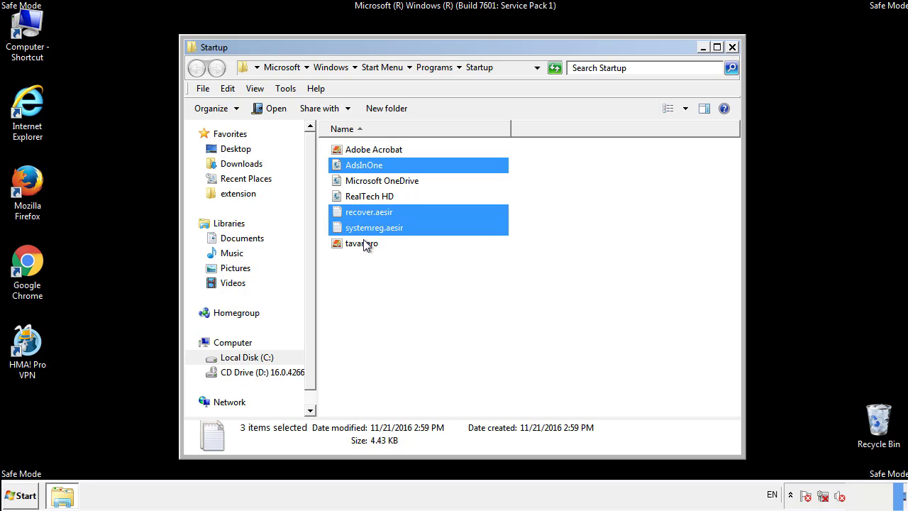
left_click(362, 243, "ctrl")
right_click(359, 244)
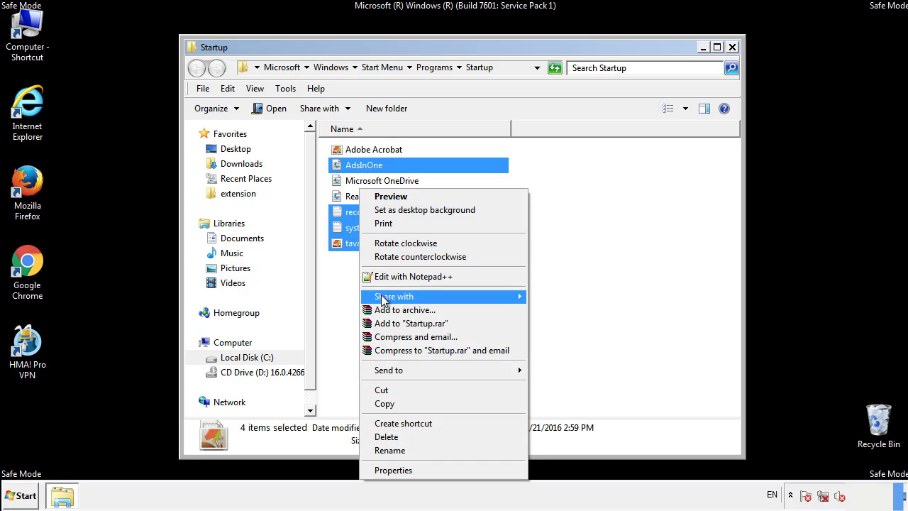
left_click(384, 437)
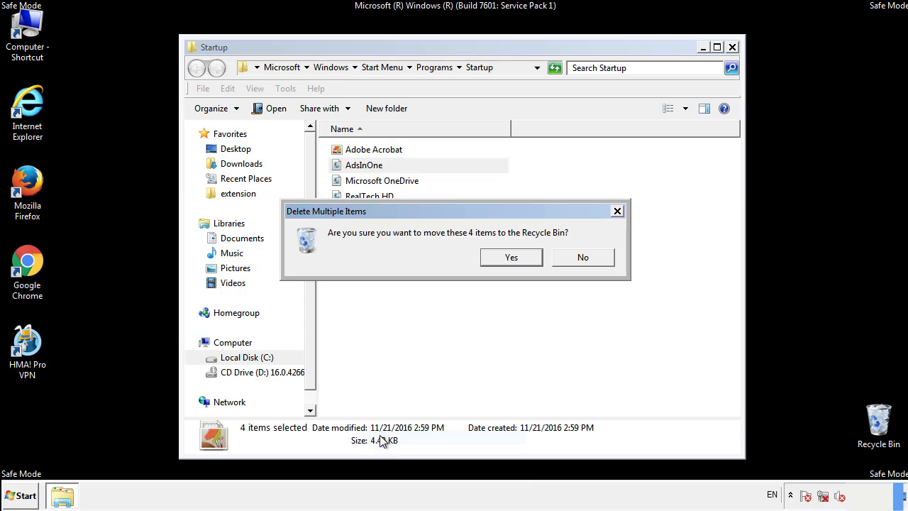
left_click(500, 260)
left_click(733, 48)
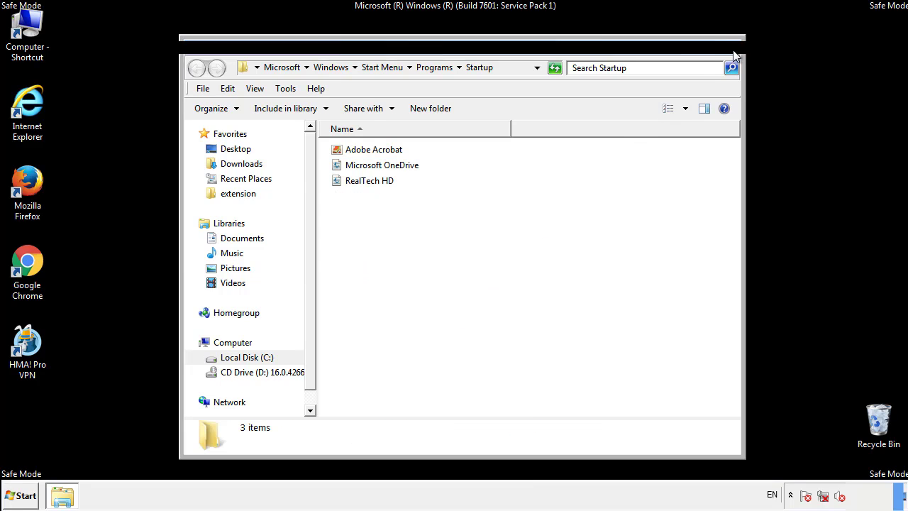
Launch the Registry Editor by searching for regedit.
left_click(21, 498)
type("reged")
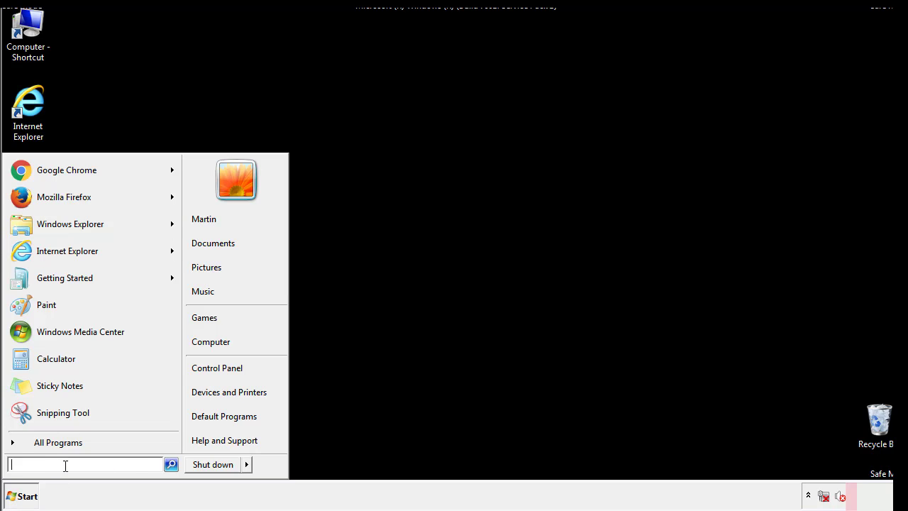
type("it")
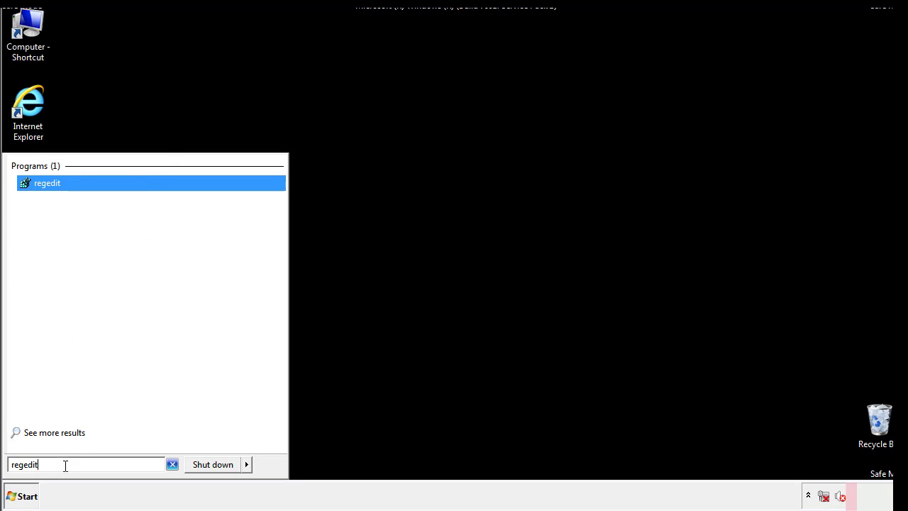
key("Return")
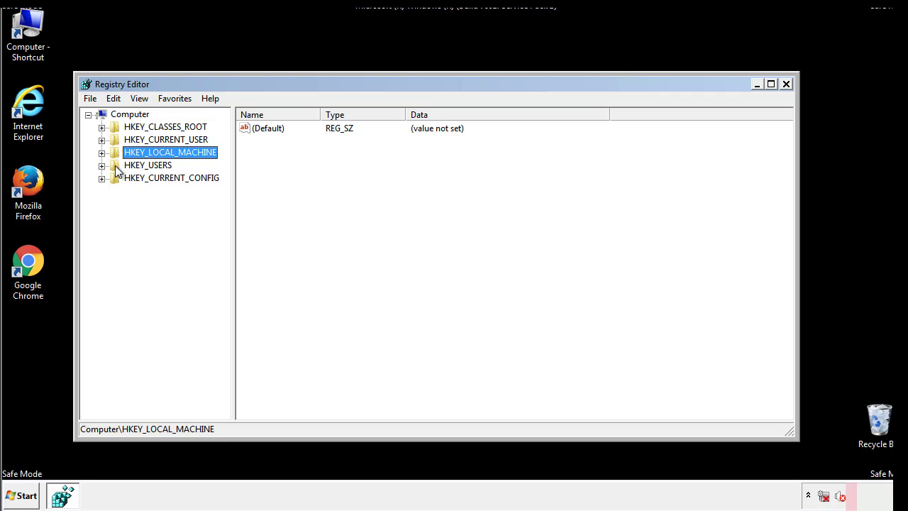
Open the Run key under HKEY_LOCAL_MACHINE\SOFTWARE\Microsoft\Windows\CurrentVersion.
left_click(101, 153)
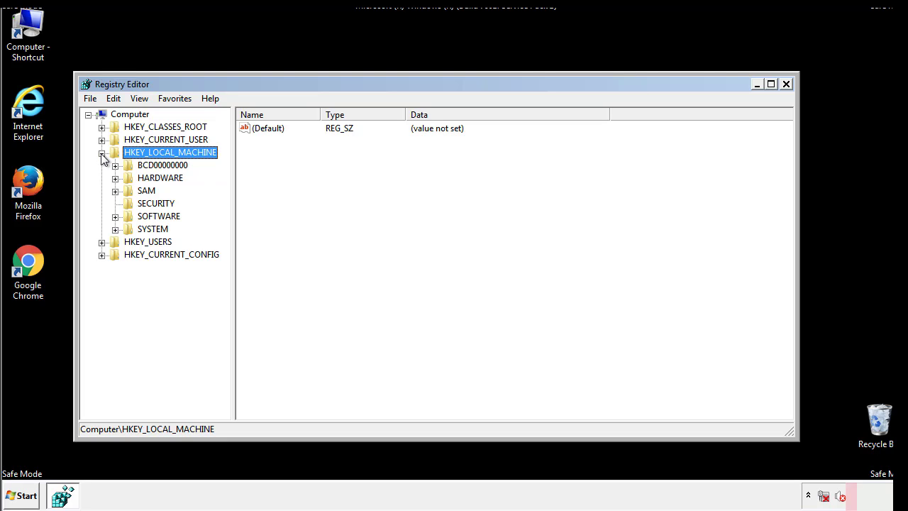
left_click(115, 217)
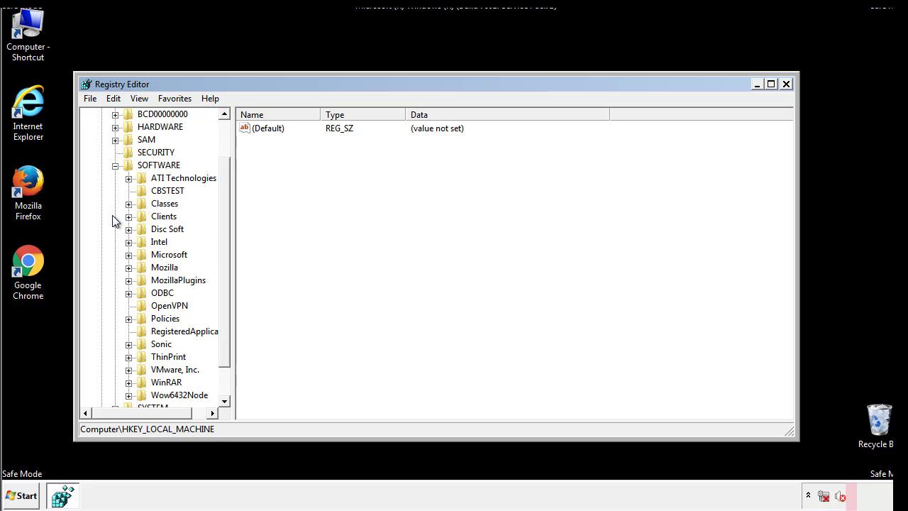
left_click_drag(224, 209, 225, 235)
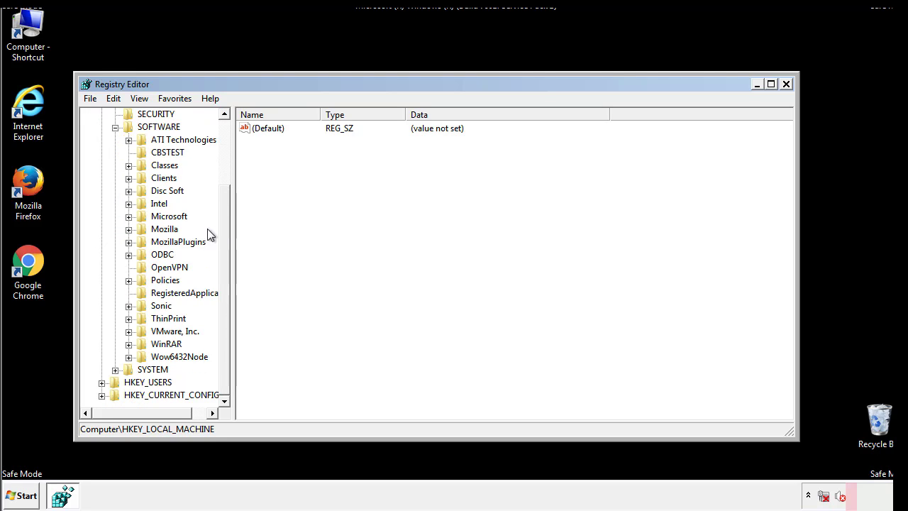
left_click(128, 217)
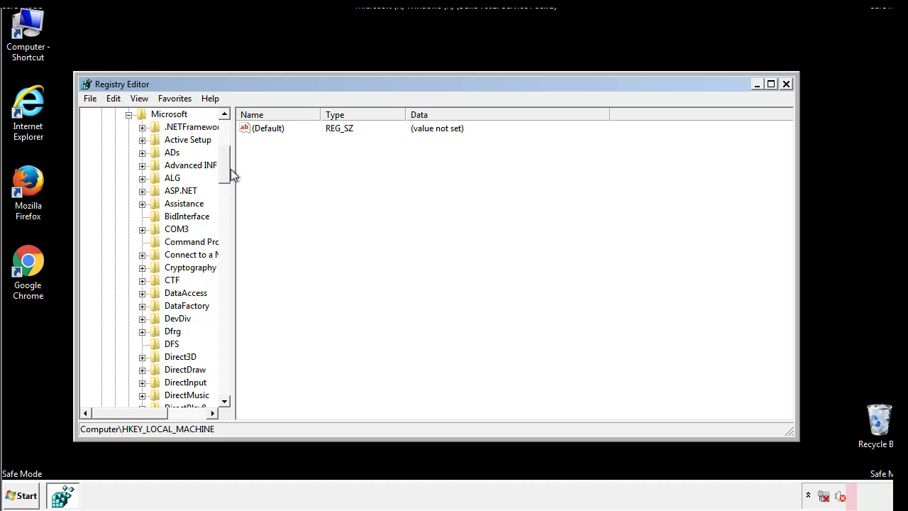
left_click_drag(223, 174, 227, 367)
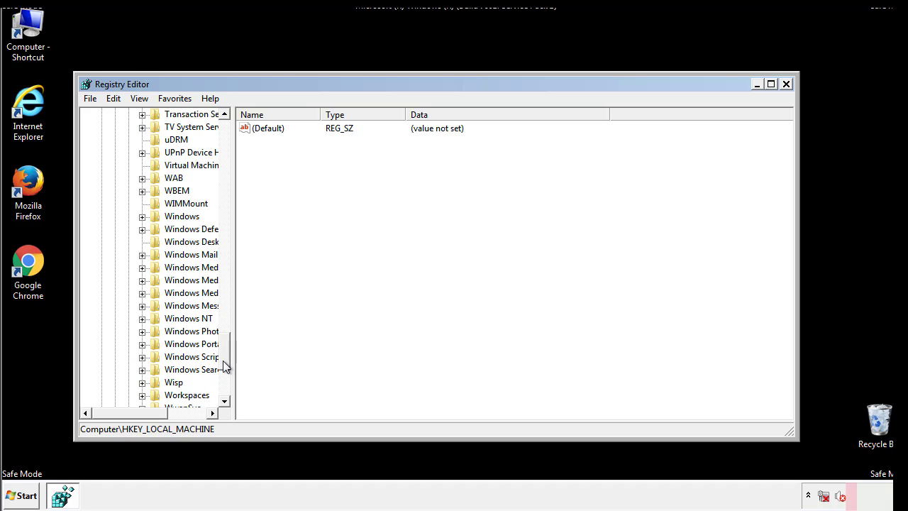
left_click(143, 217)
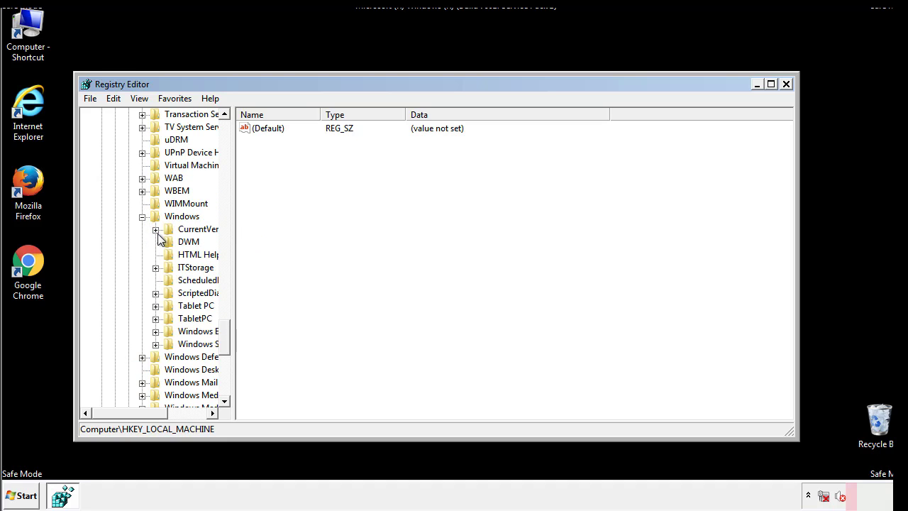
left_click_drag(126, 414, 144, 417)
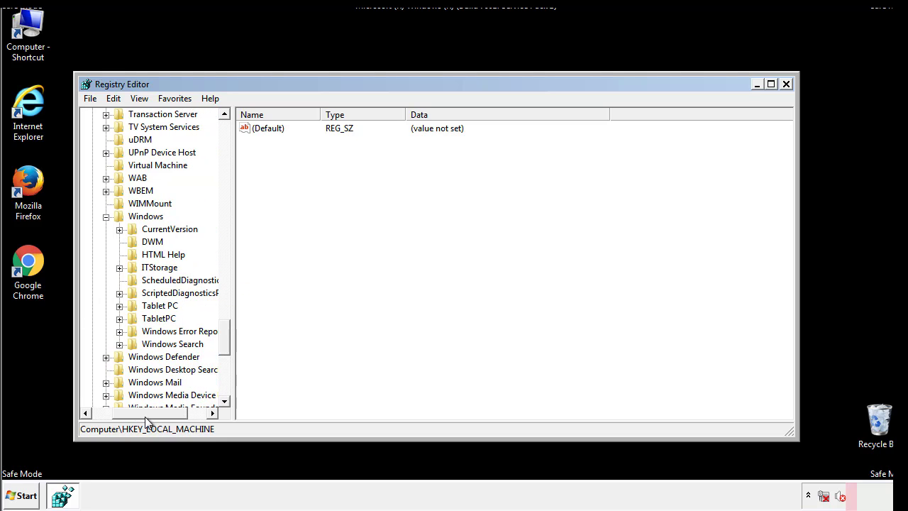
left_click(116, 229)
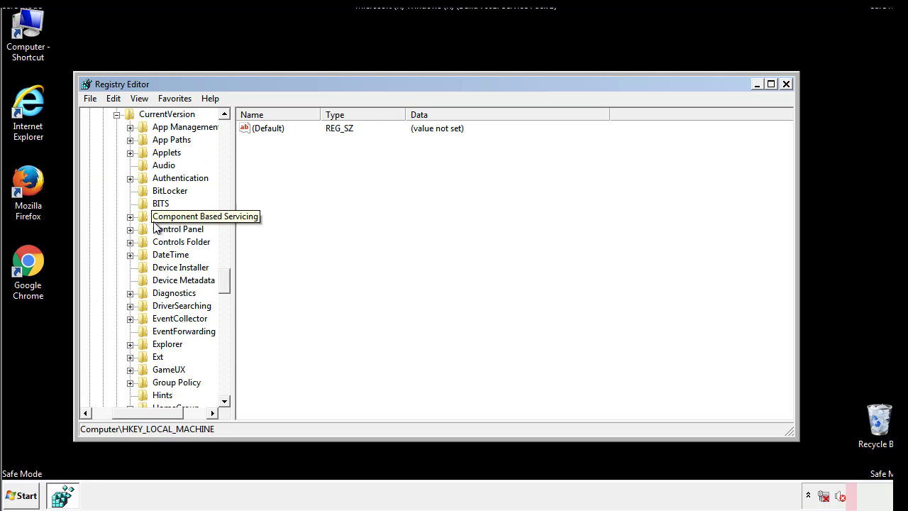
left_click_drag(229, 284, 224, 330)
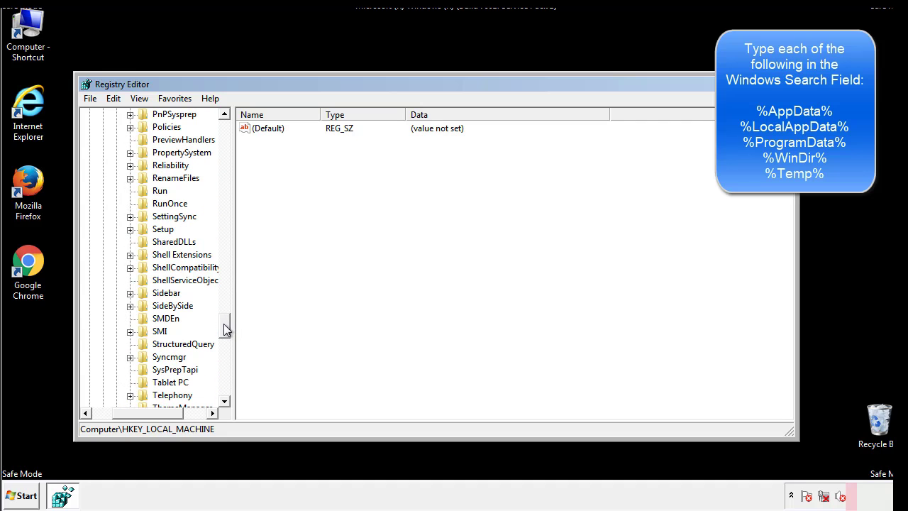
left_click(149, 193)
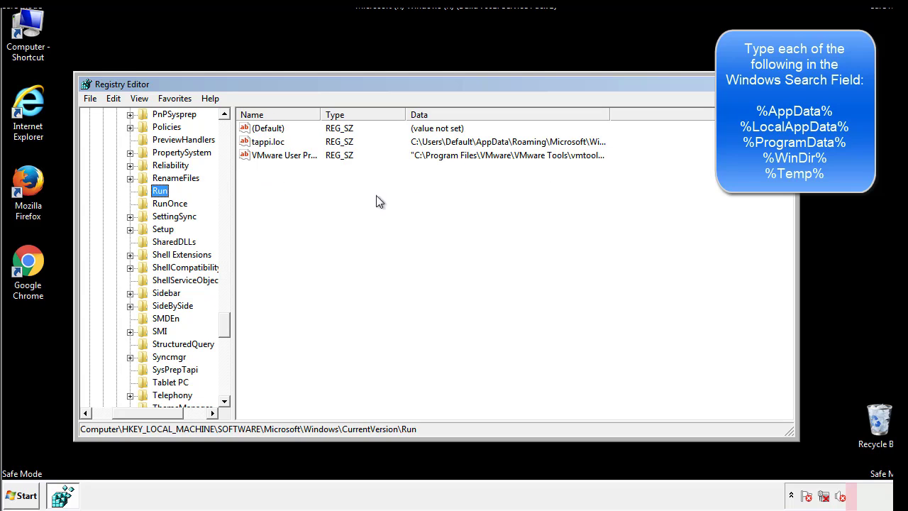
Permanently delete the tappi.loc value from the Run key.
left_click(268, 144)
right_click(263, 144)
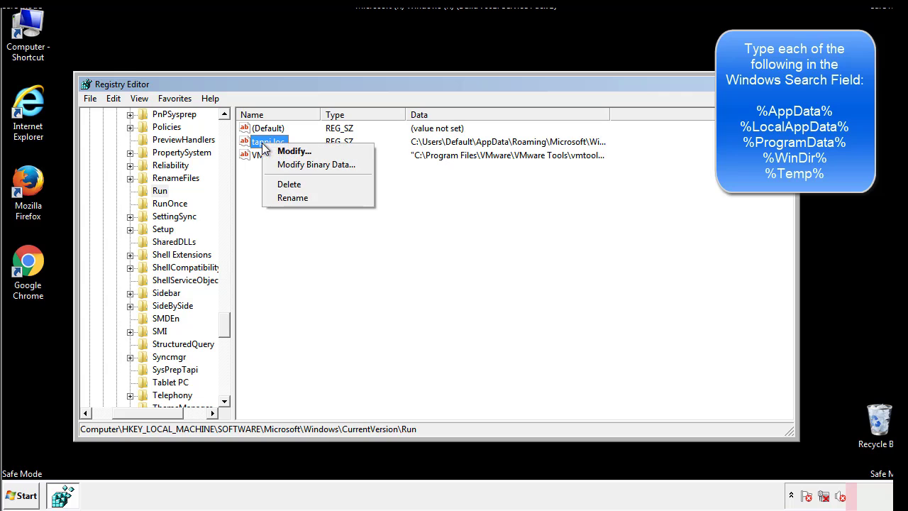
left_click(285, 185)
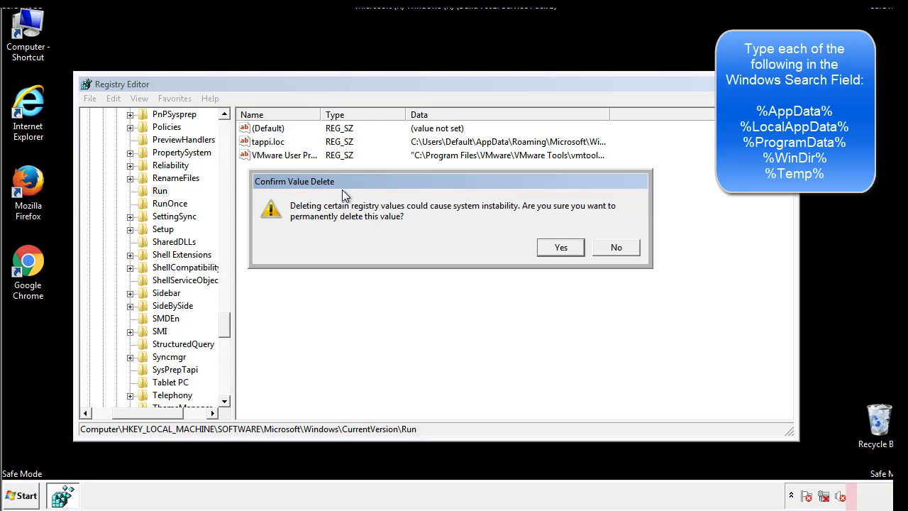
left_click(552, 248)
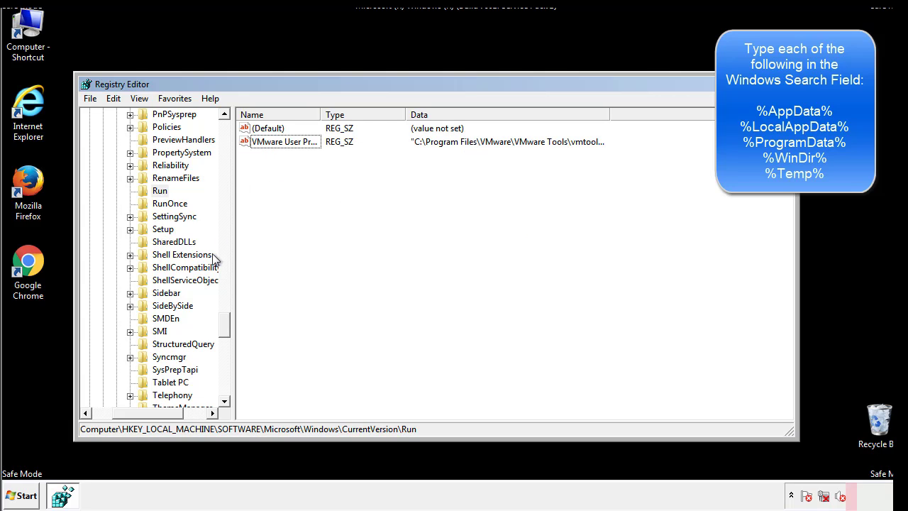
Collapse the HKEY_LOCAL_MACHINE branch of the registry tree.
left_click_drag(223, 323, 225, 387)
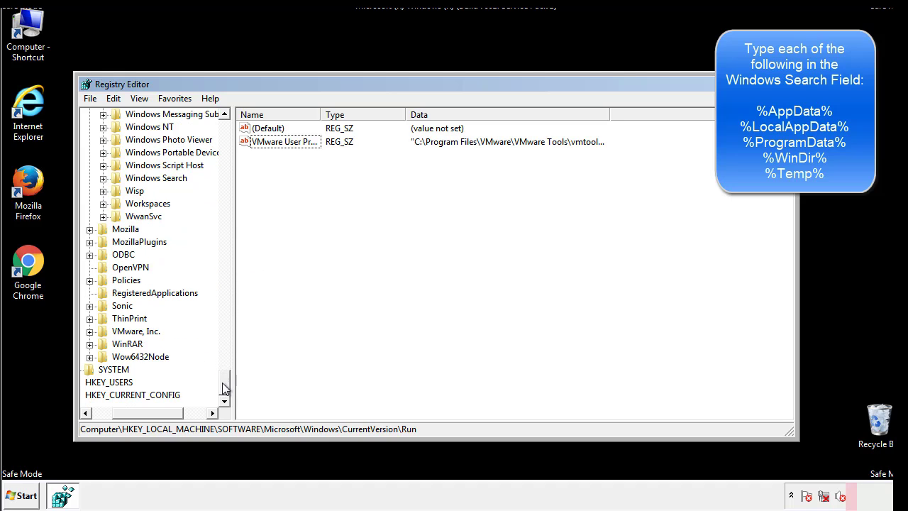
left_click_drag(141, 418, 111, 423)
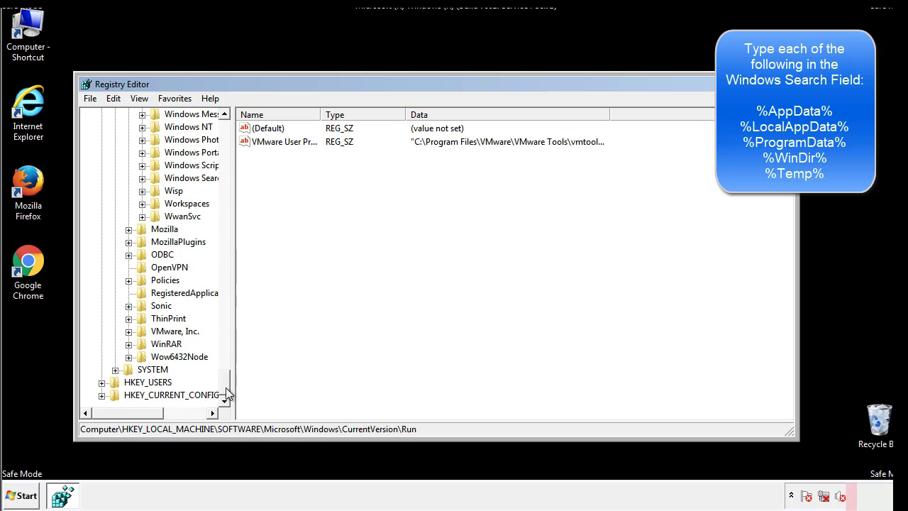
left_click_drag(227, 390, 231, 135)
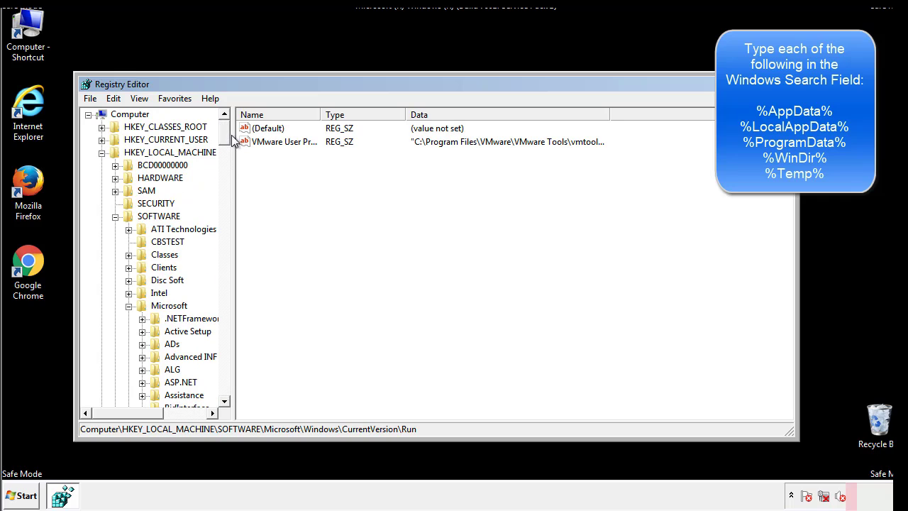
left_click(101, 152)
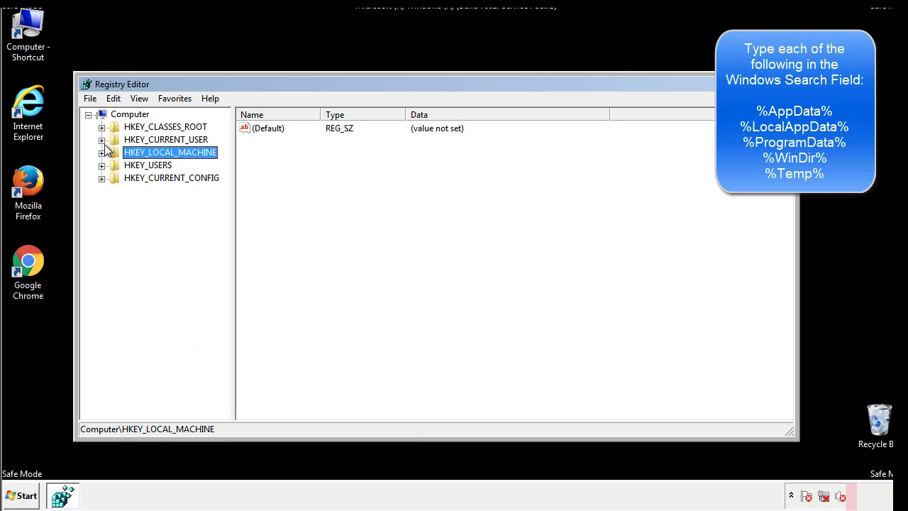
Open the Run key under HKEY_CURRENT_USER\Software\Microsoft\Windows\CurrentVersion and check its startup entries.
left_click(102, 139)
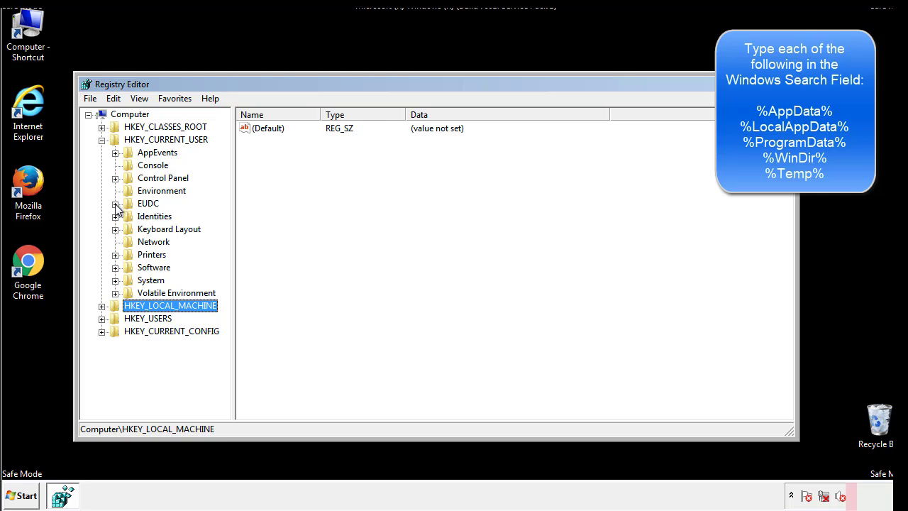
left_click(115, 268)
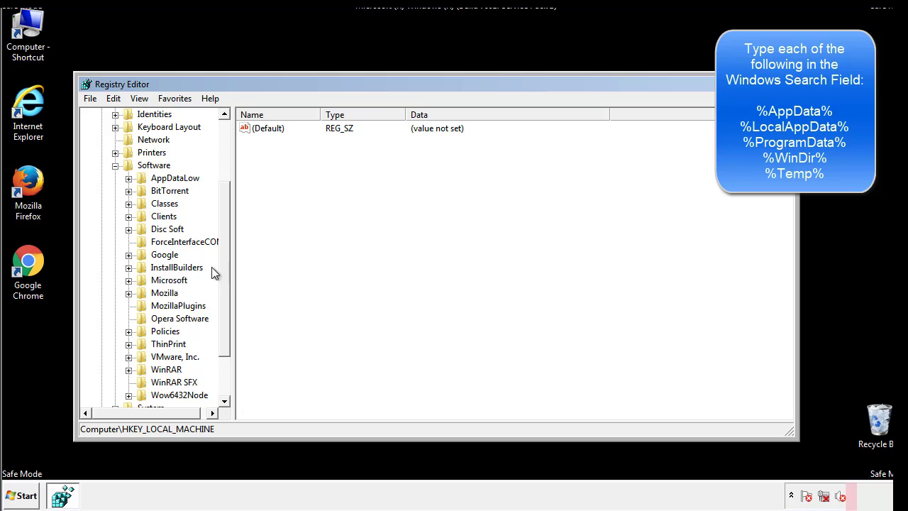
left_click_drag(223, 257, 222, 270)
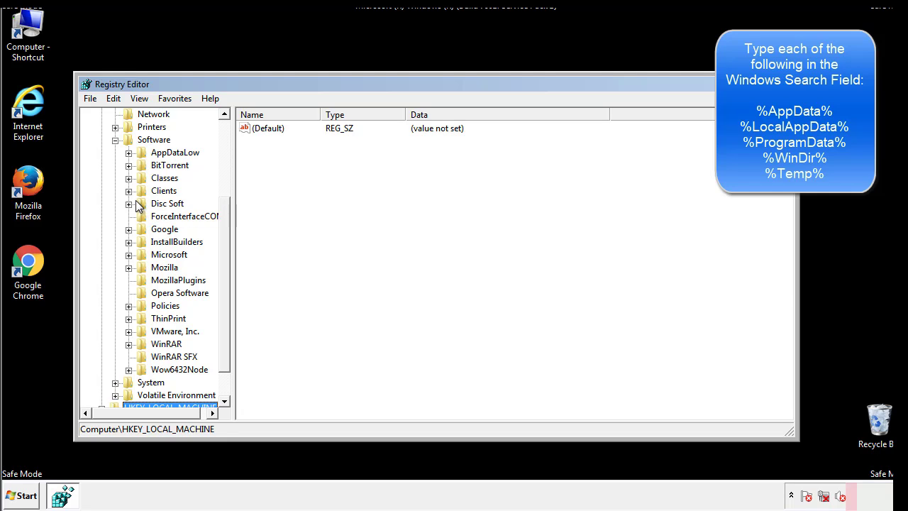
left_click(129, 255)
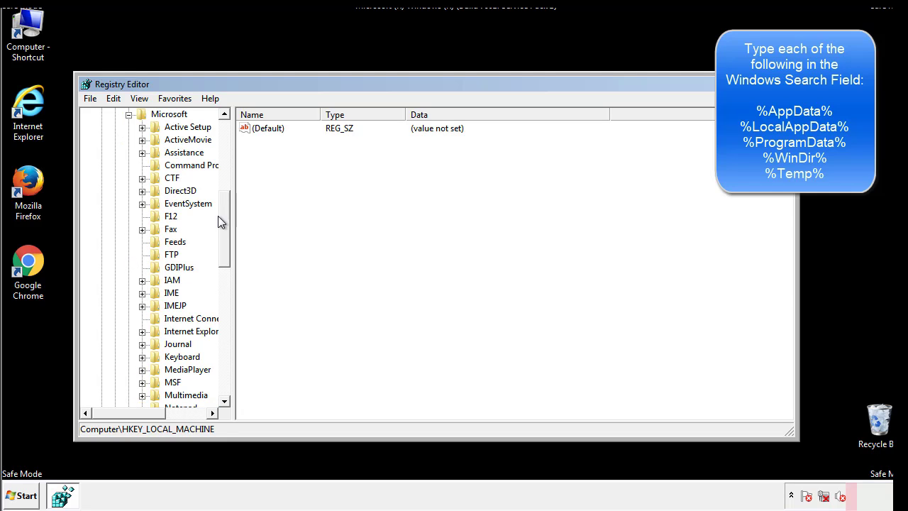
left_click_drag(223, 207, 224, 295)
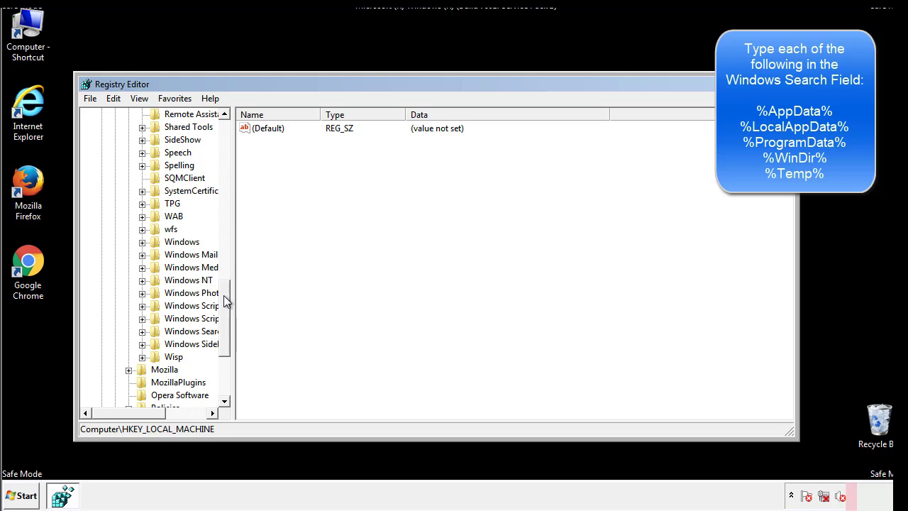
left_click(143, 242)
left_click(156, 255)
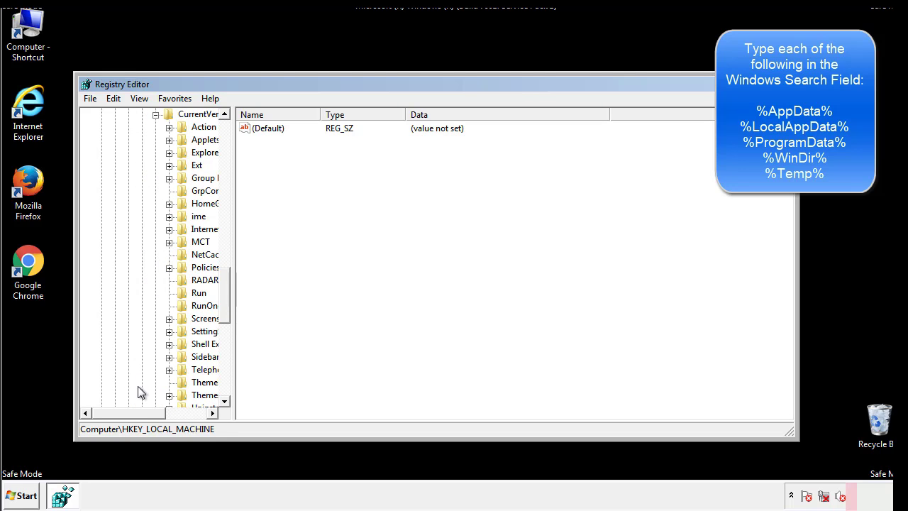
left_click_drag(139, 416, 160, 413)
left_click(154, 291)
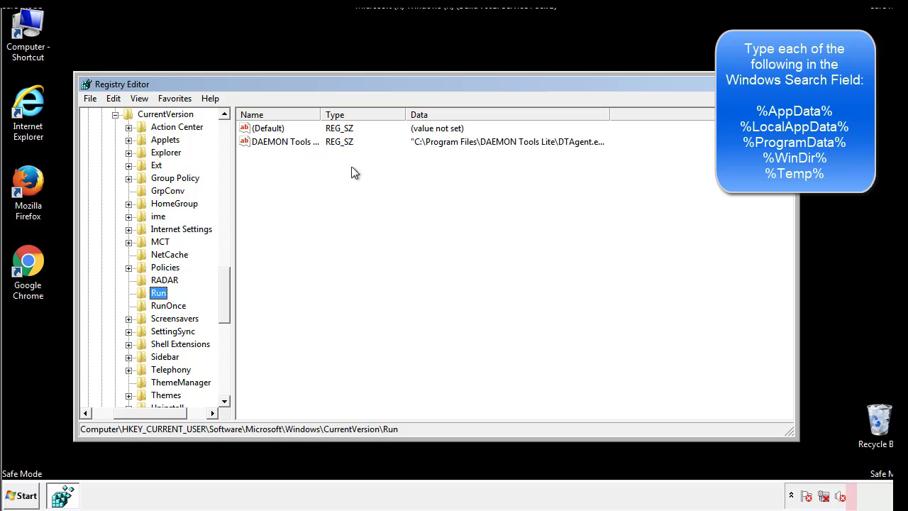
left_click(391, 167)
Collapse the Windows key under HKEY_CURRENT_USER and search the registry for %temp%.
left_click_drag(150, 411, 130, 412)
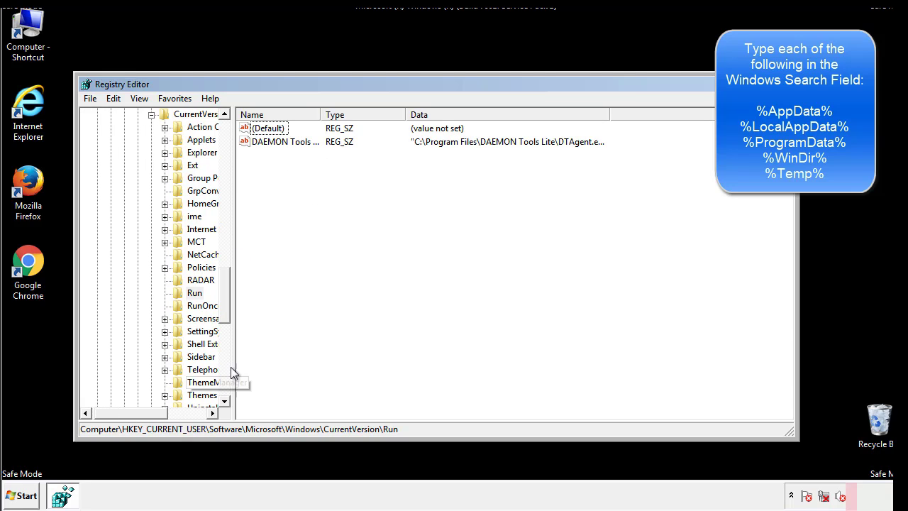
left_click_drag(230, 308, 234, 270)
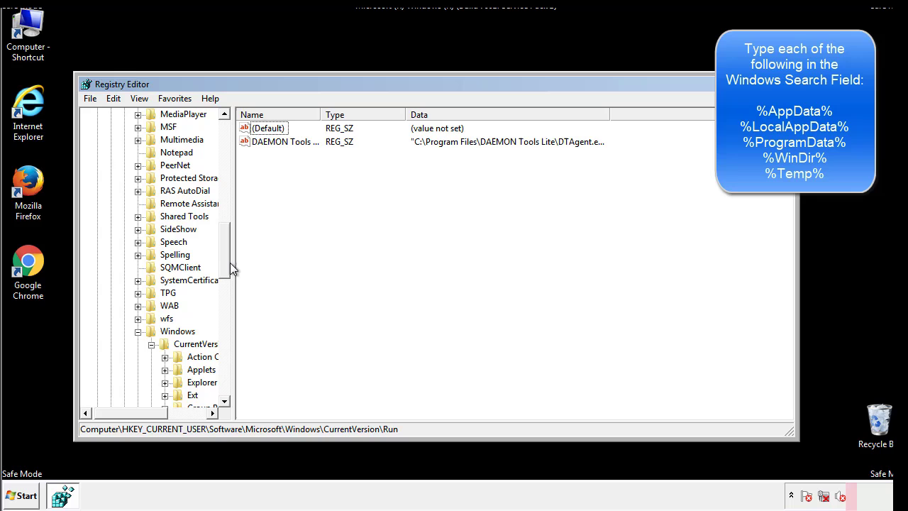
left_click(139, 333)
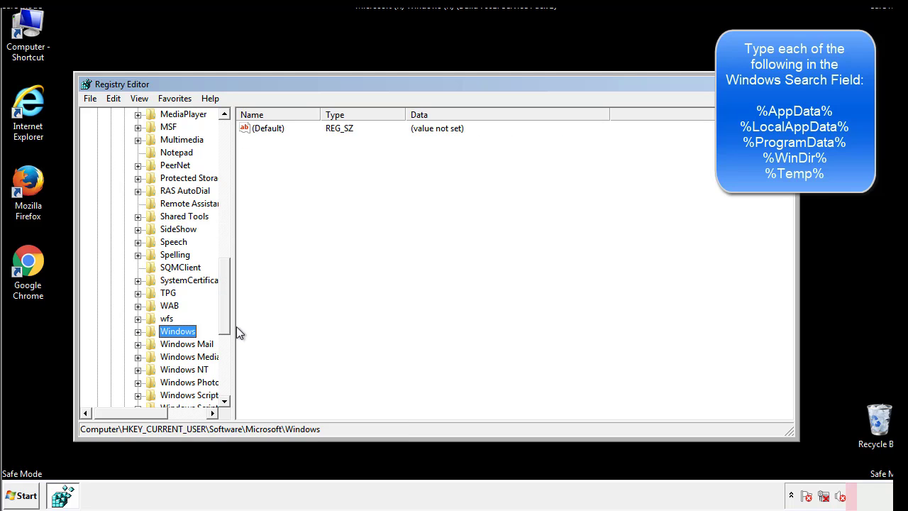
left_click_drag(228, 316, 228, 176)
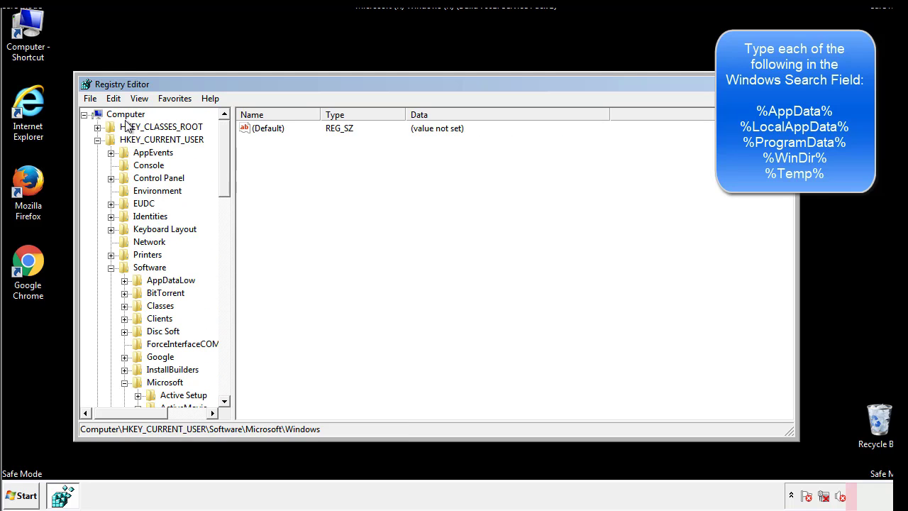
left_click(117, 99)
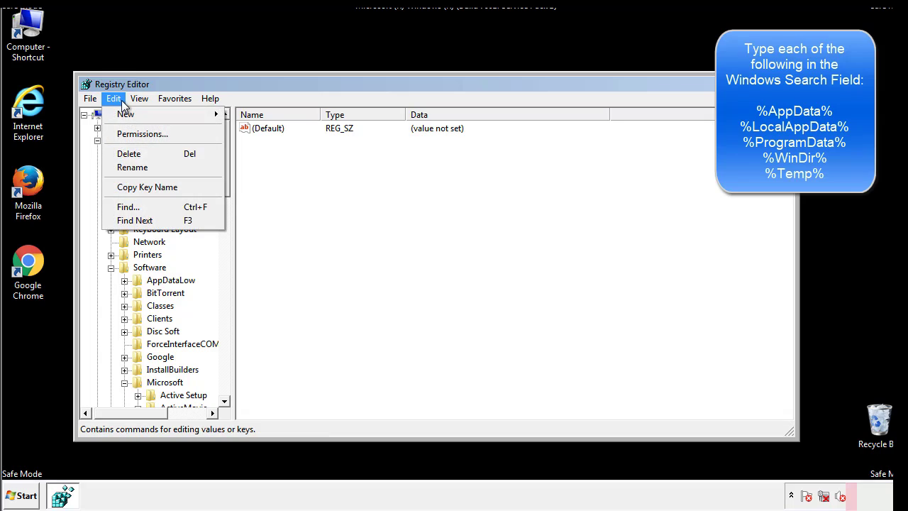
left_click(127, 206)
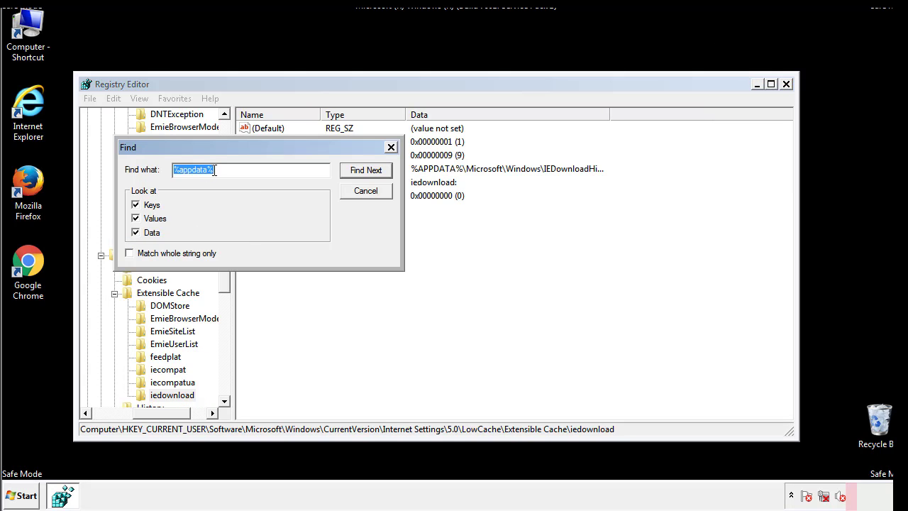
type("emp%")
key("Return")
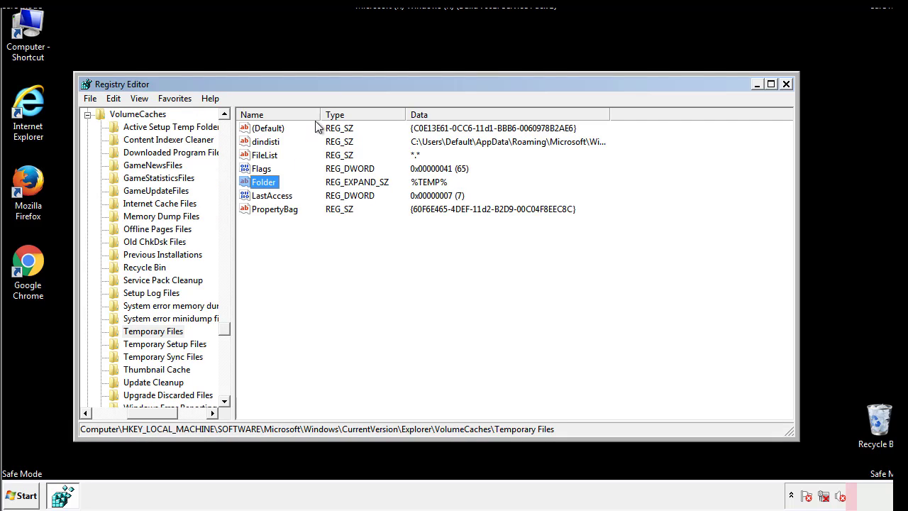
Permanently delete all values in the VolumeCaches\Temporary Files key and close the Registry Editor.
left_click(365, 231)
mouse_move(291, 228)
left_mouse_down()
mouse_move(269, 206)
mouse_move(259, 132)
left_mouse_up()
right_click(259, 133)
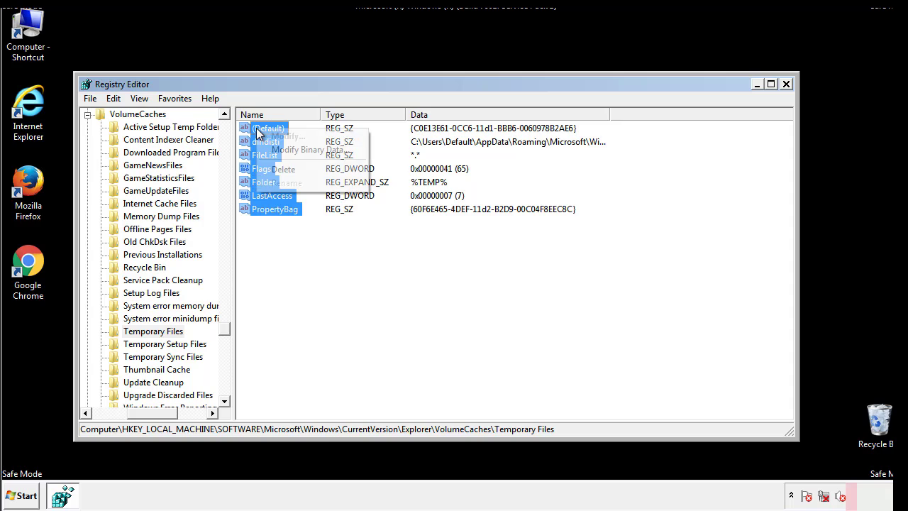
left_click(276, 169)
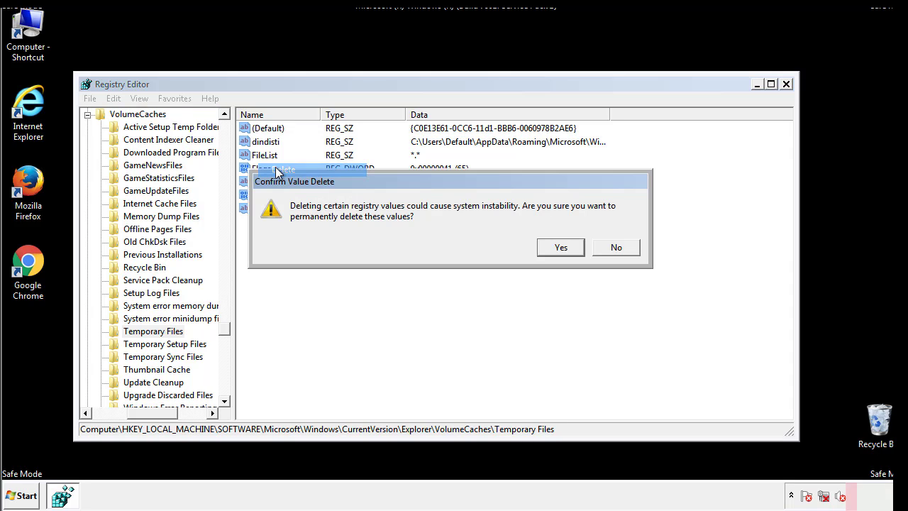
left_click(580, 249)
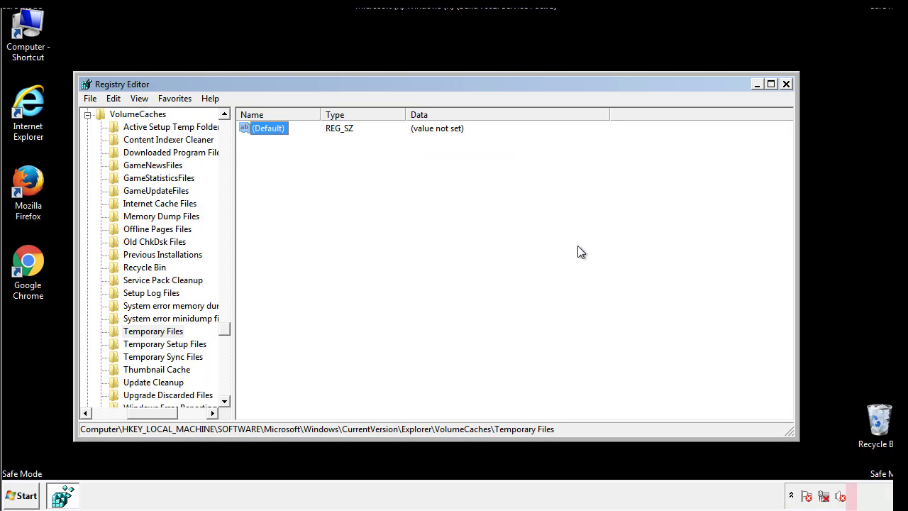
left_click(315, 174)
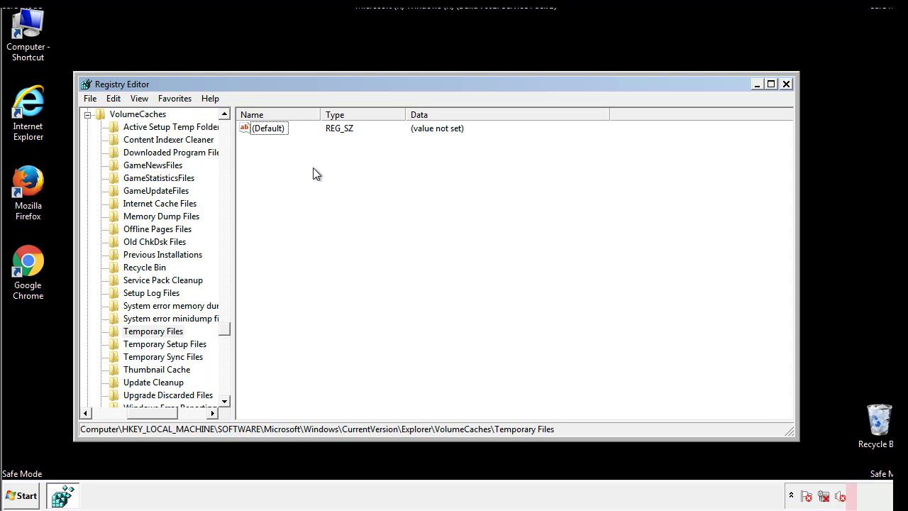
left_click(787, 85)
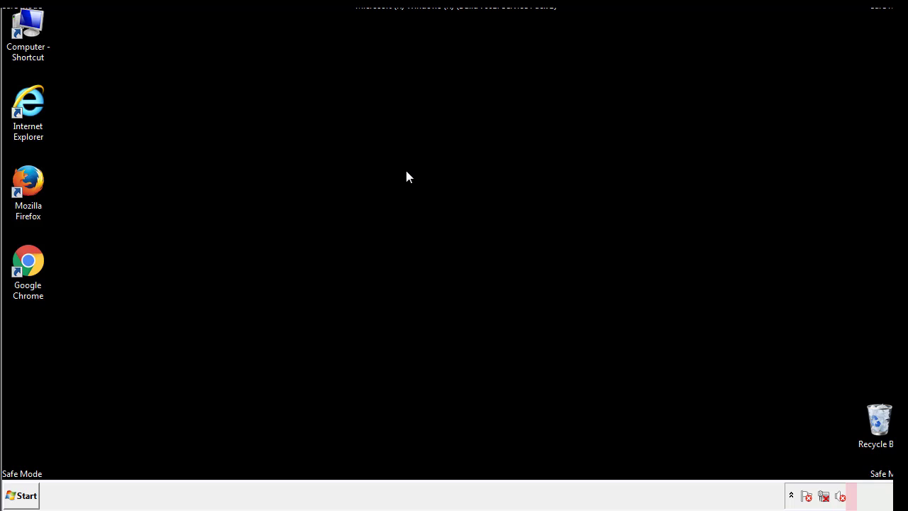
Search for msconfig and launch the System Configuration utility.
left_click(18, 500)
left_click(49, 465)
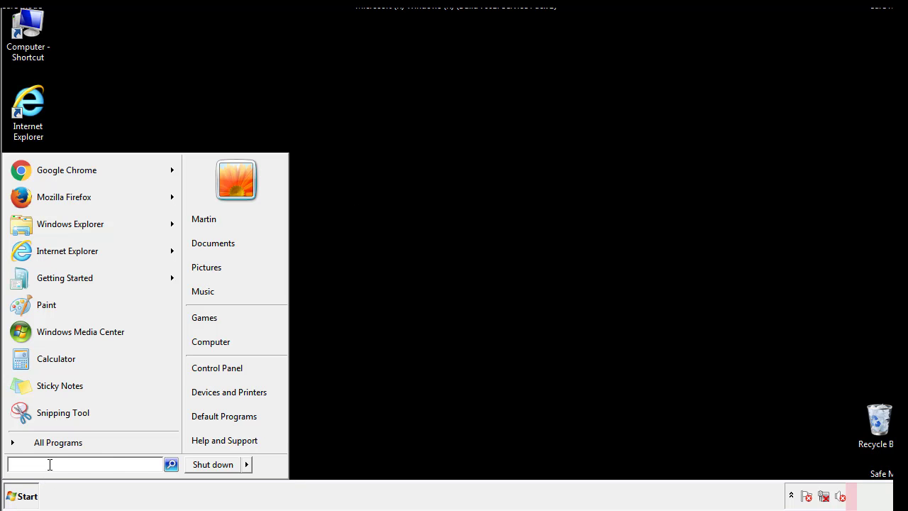
type("msconfig")
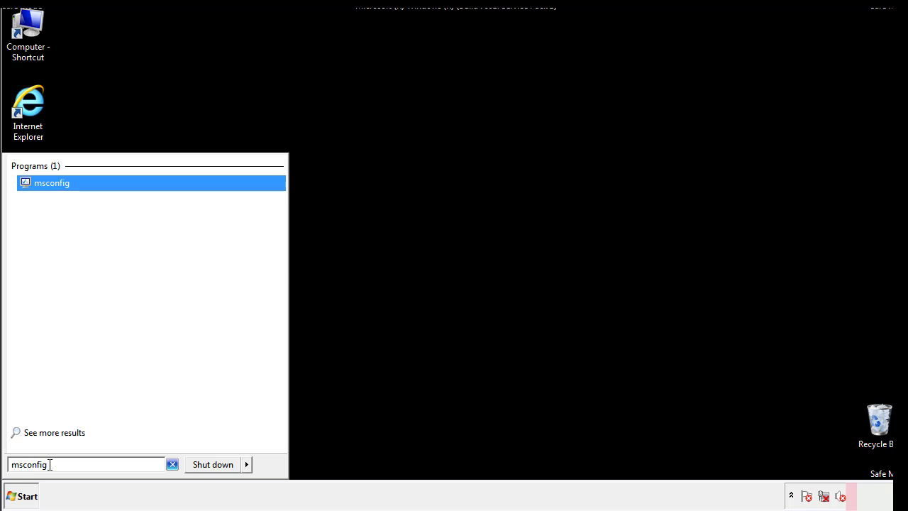
key("Return")
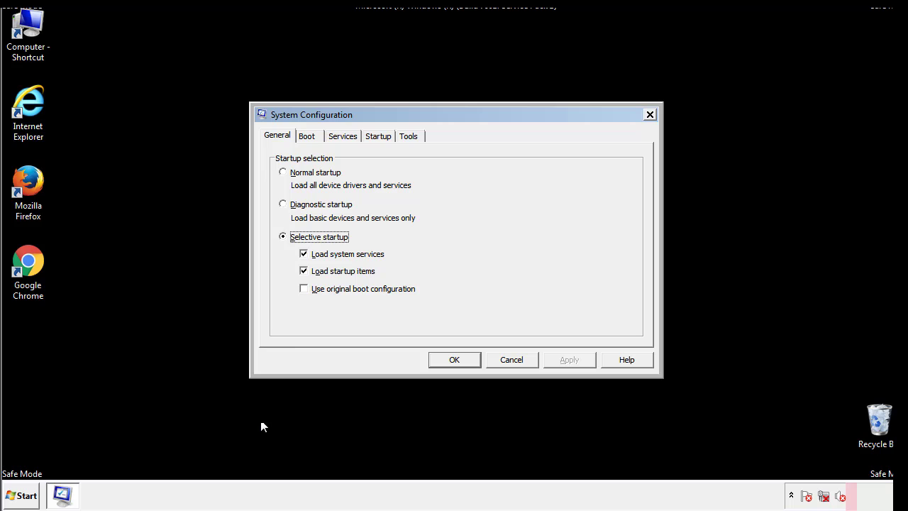
Turn off Safe boot for the Windows 7 boot entry, apply the change and restart the computer.
left_click(308, 137)
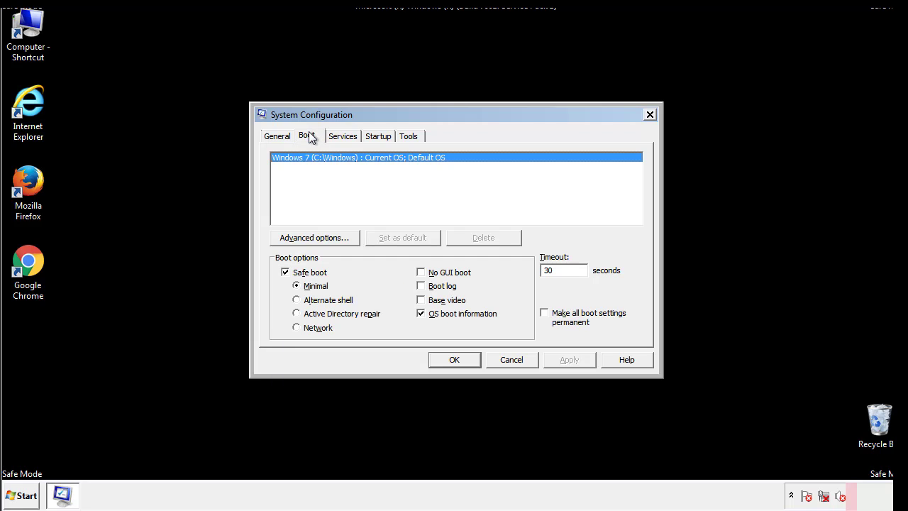
left_click(286, 273)
left_click(571, 359)
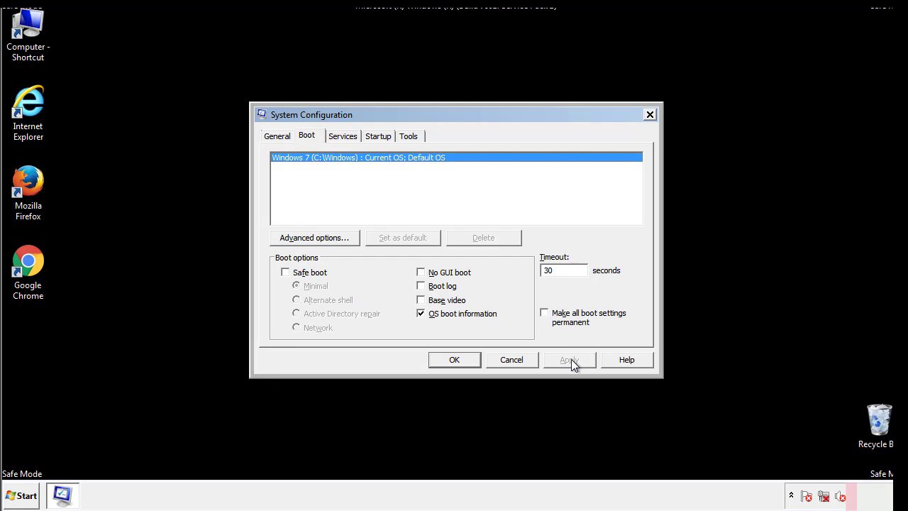
left_click(451, 360)
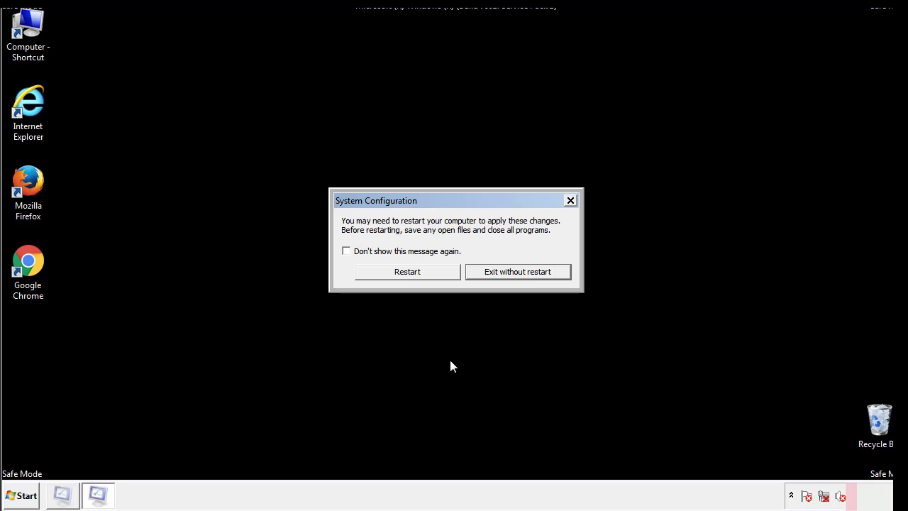
left_click(420, 276)
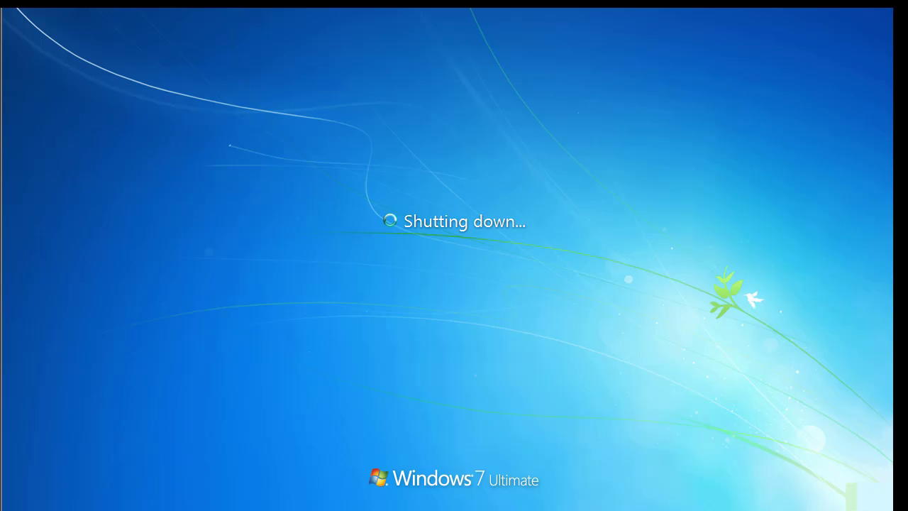